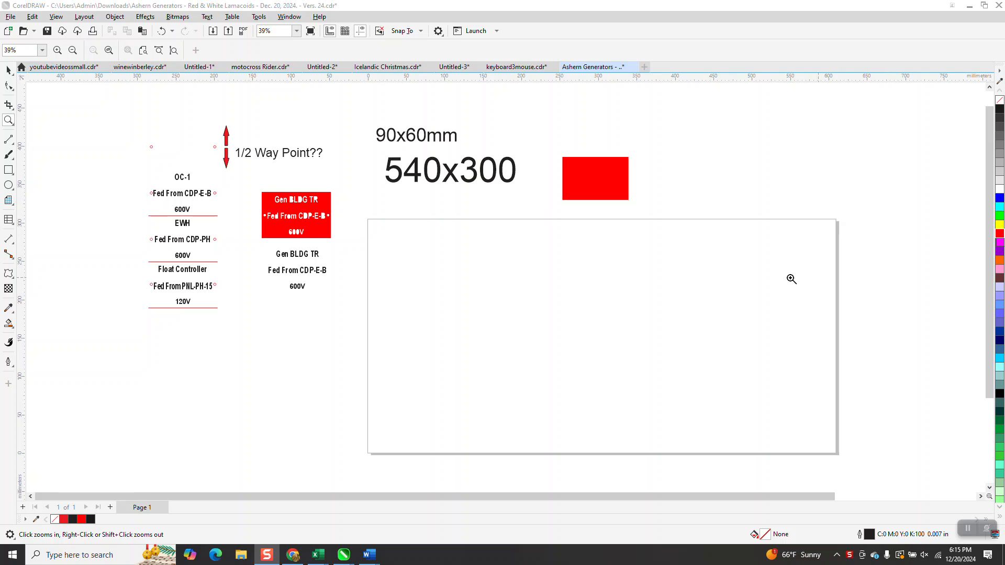
Step: Draw a table of 5 rows and 6 columns on the page, about 587 by 286 mm
left_click(14, 225)
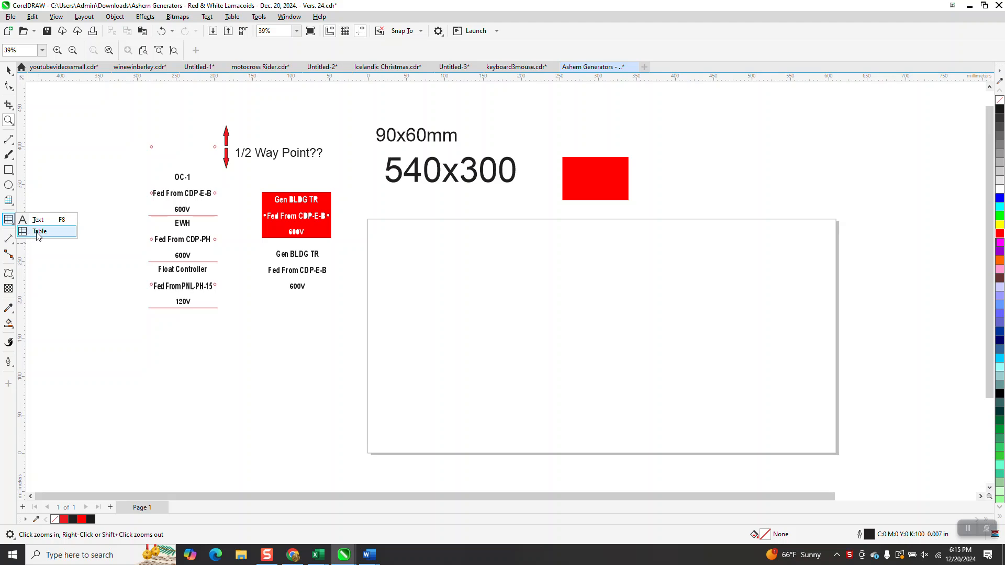
left_click(38, 232)
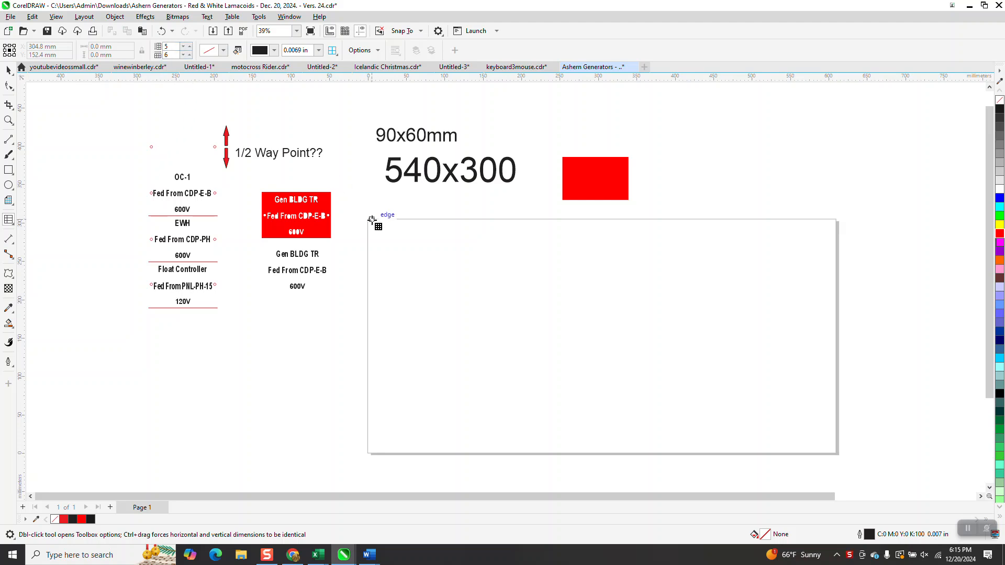
left_click_drag(372, 224, 822, 444)
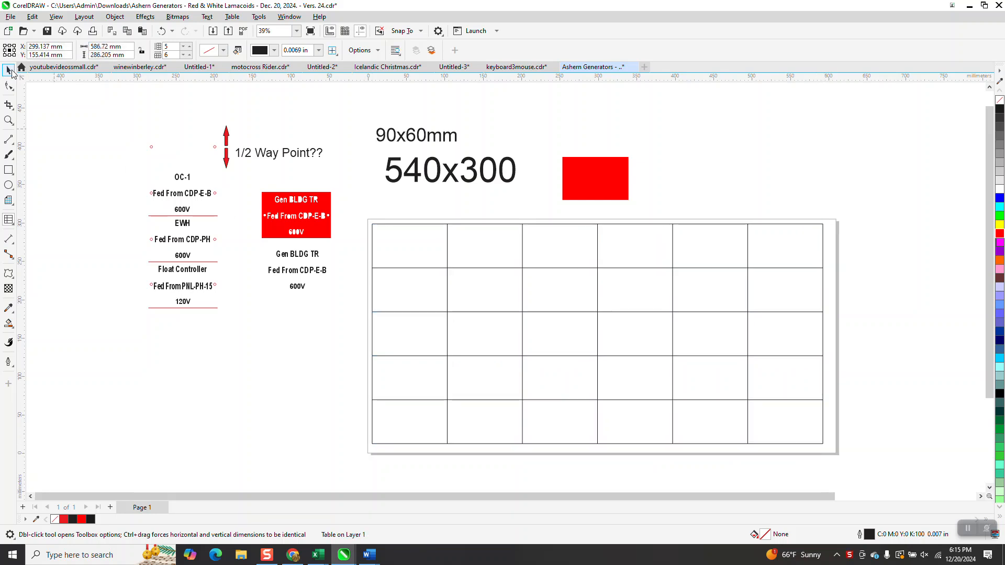
key("space")
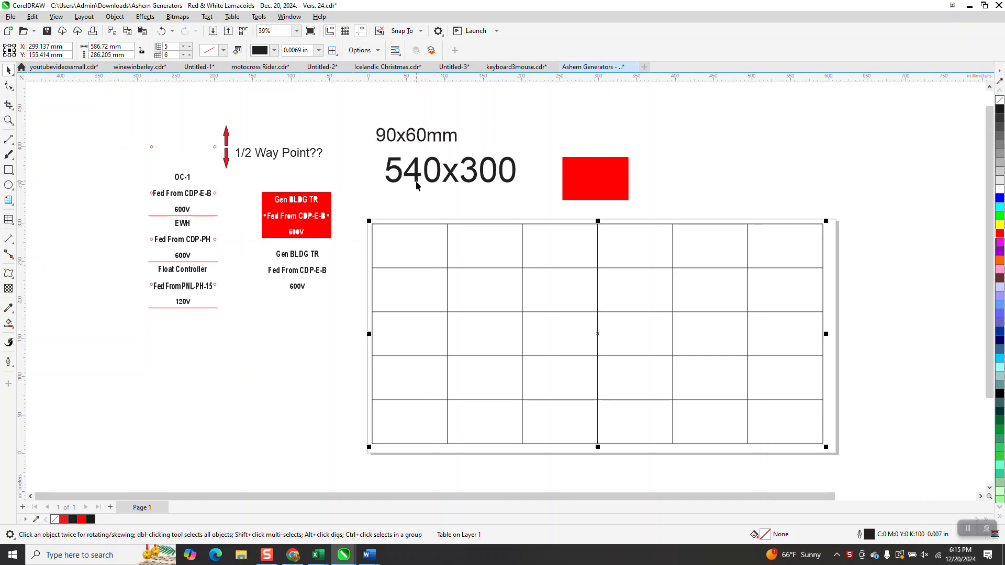
left_click_drag(119, 46, 89, 47)
type("5")
left_click_drag(124, 56, 89, 55)
type("300")
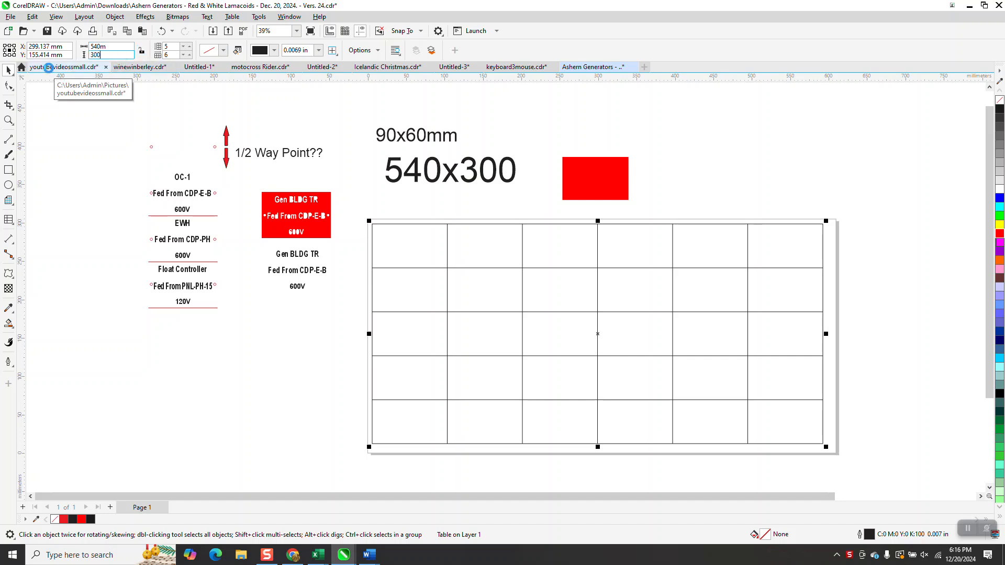
key("Return")
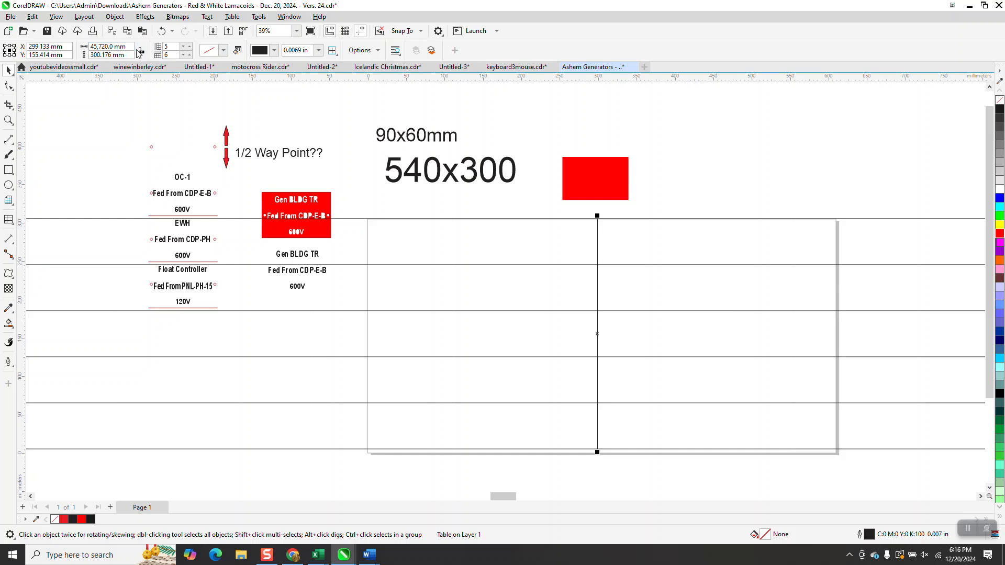
key("ctrl+z")
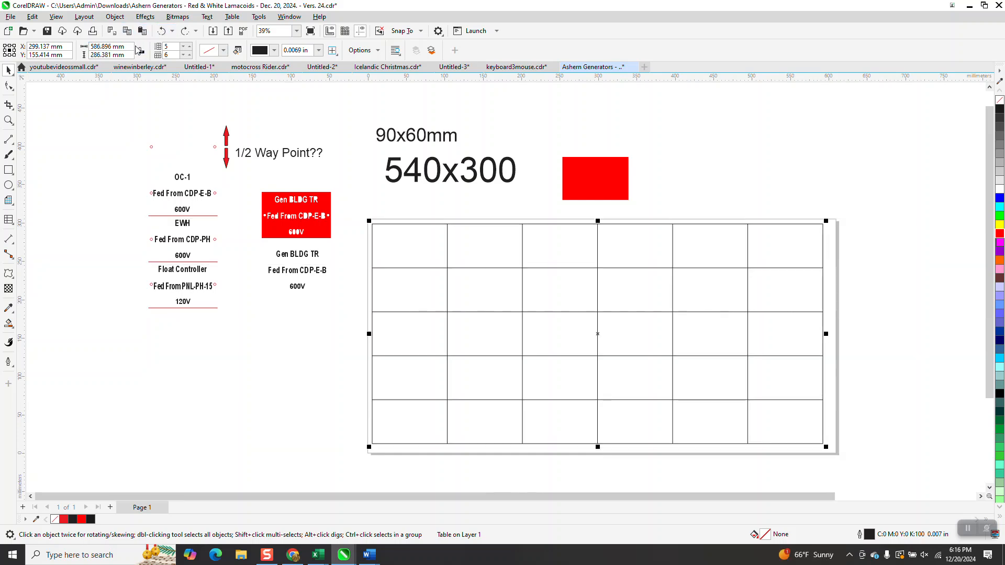
Step: Set the table's width to 540 mm and its height to 300 mm
left_click_drag(129, 47, 89, 48)
type("540")
key("Return")
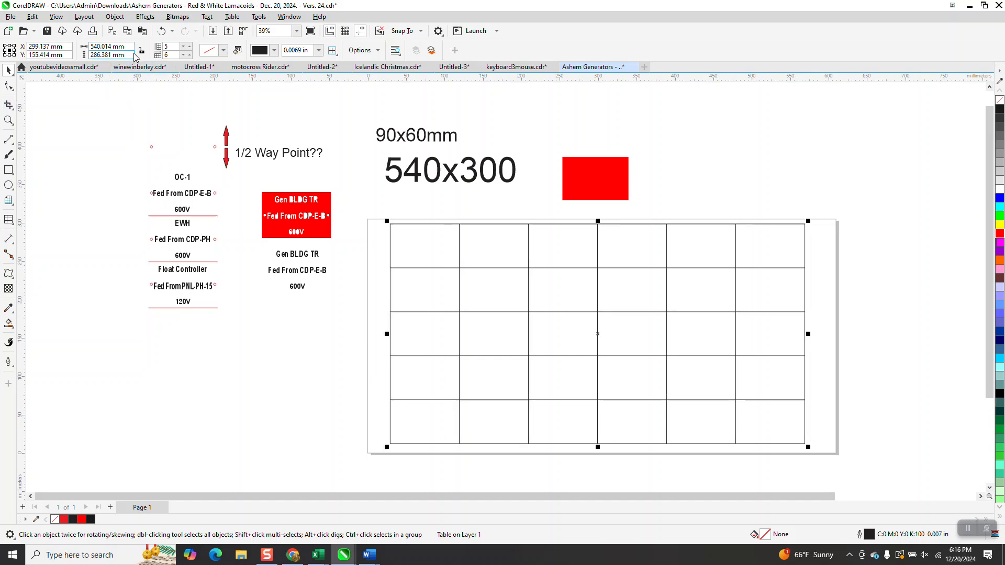
left_click_drag(129, 47, 97, 48)
type("540")
left_click_drag(128, 56, 90, 55)
type("300")
left_click(63, 126)
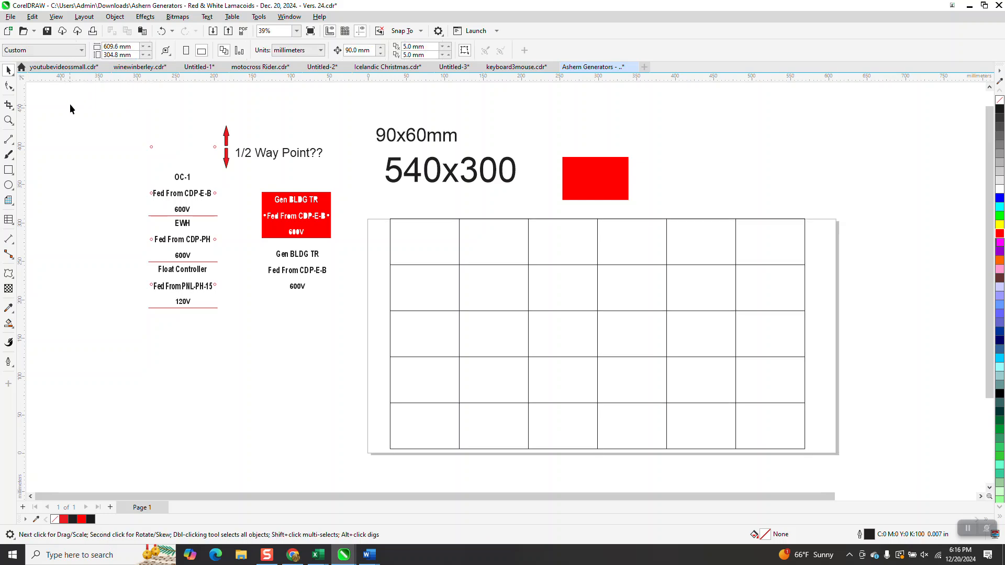
Step: Reselect the table and correct its height to exactly 300 mm
left_click(446, 223)
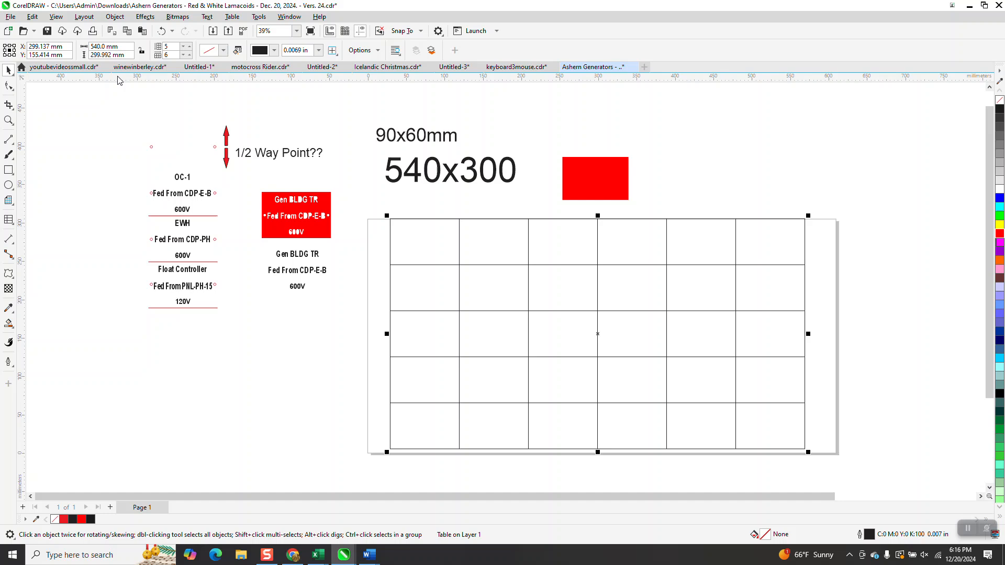
left_click_drag(129, 55, 91, 57)
type("30")
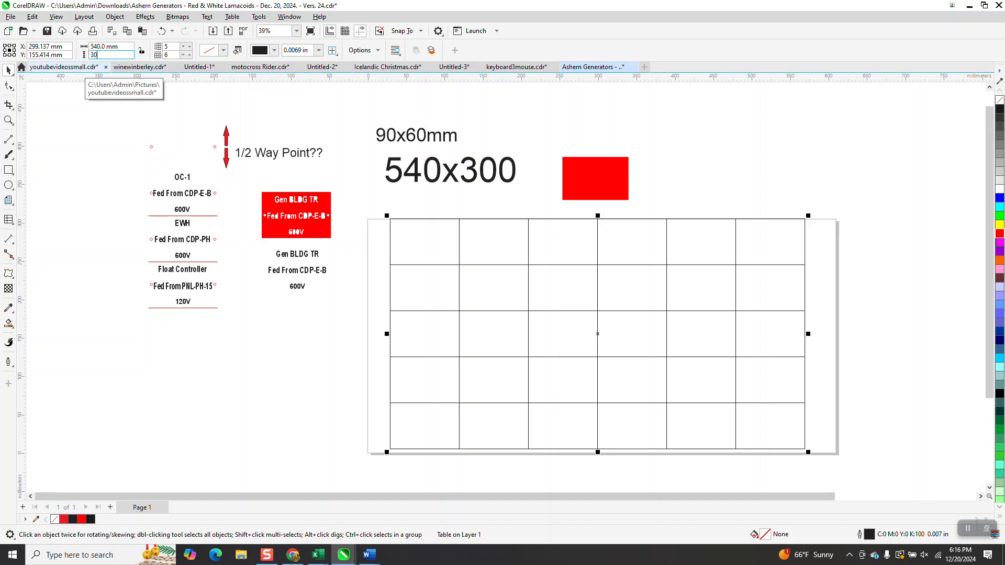
type("0")
key("Return")
left_click(110, 107)
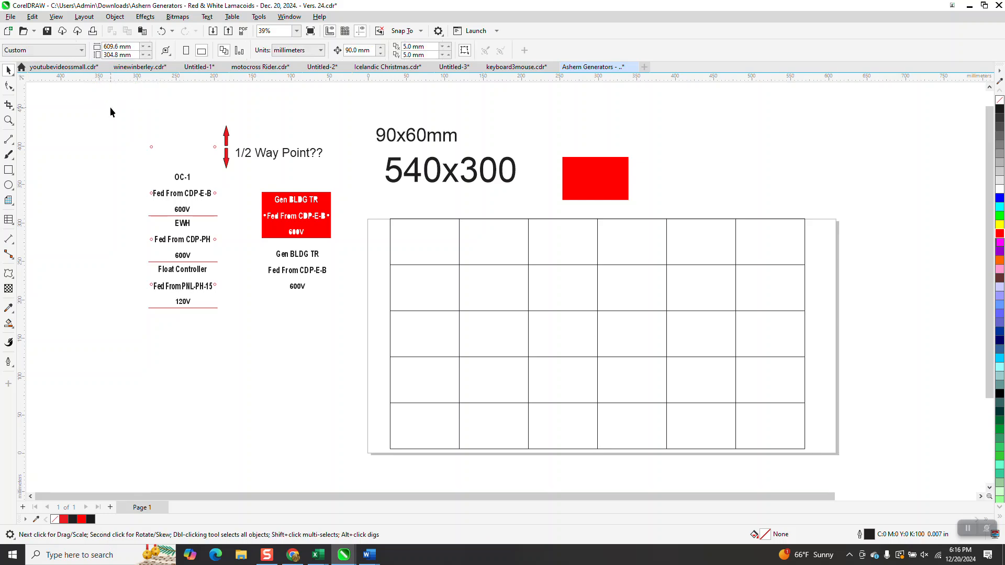
Step: Try a red Smart Fill in the table's top-left cell and delete the filled shape
left_click(400, 220)
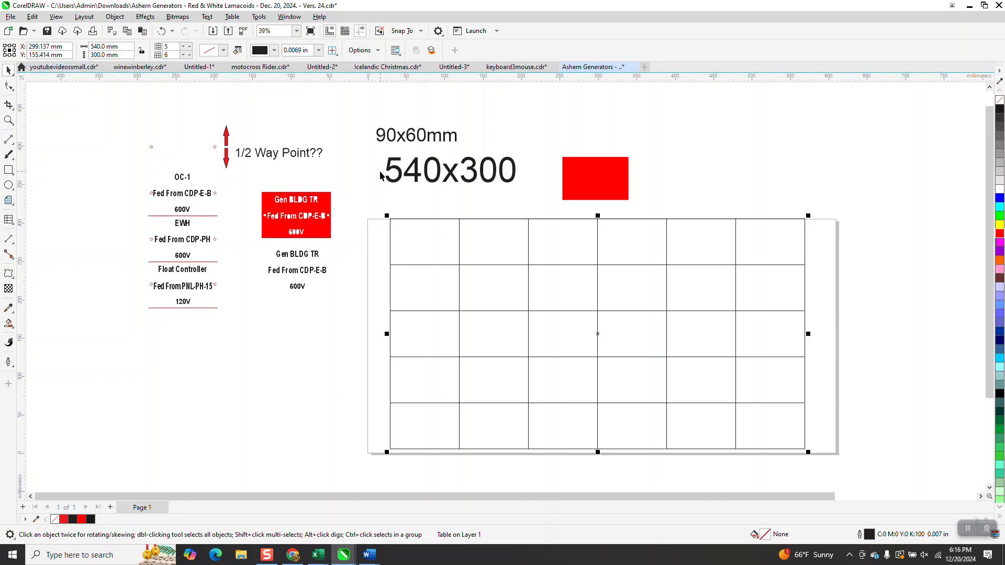
left_click(8, 323)
left_click(440, 256)
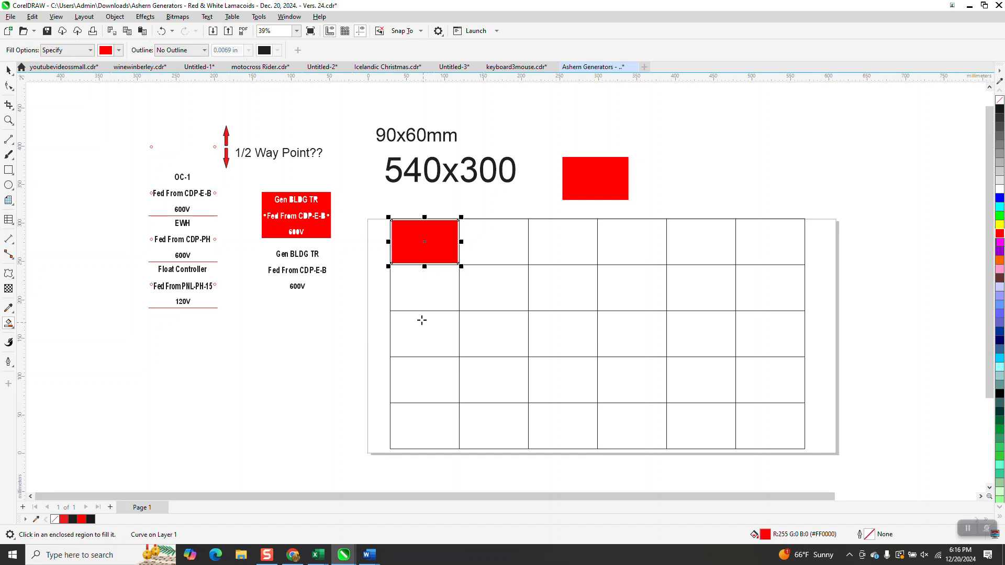
left_click(8, 70)
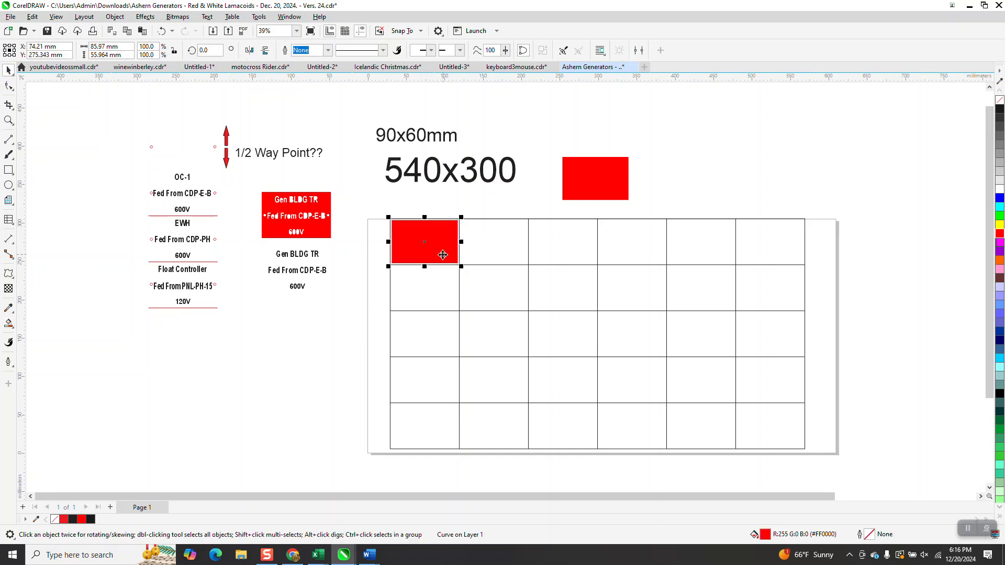
left_click(9, 120)
left_click_drag(372, 205, 476, 284)
scroll(468, 279, "down", 2)
left_click(7, 70)
key("Delete")
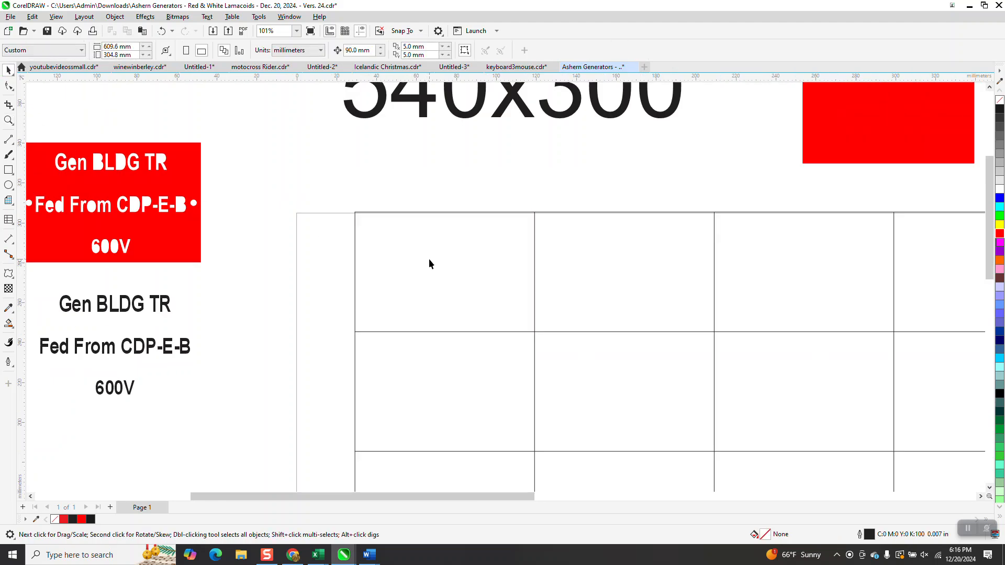
Step: Select the whole table and break it apart into line objects
scroll(428, 258, "down", 1)
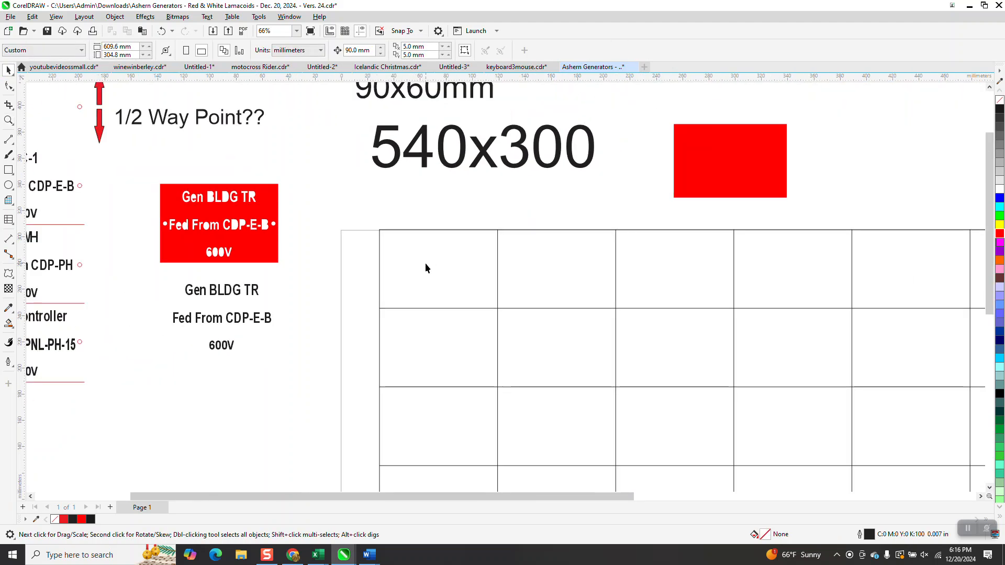
left_click(425, 230)
left_click(114, 16)
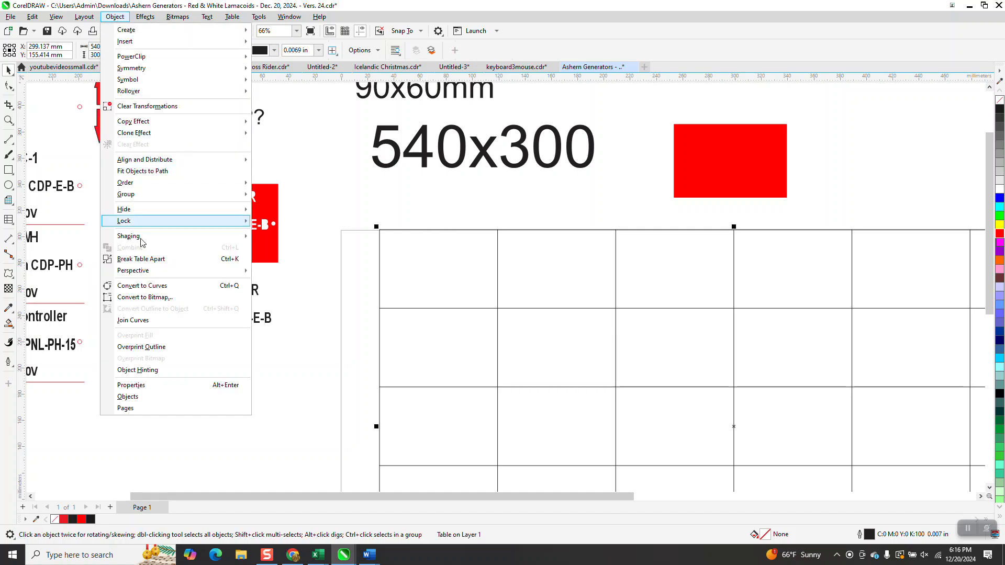
left_click(149, 257)
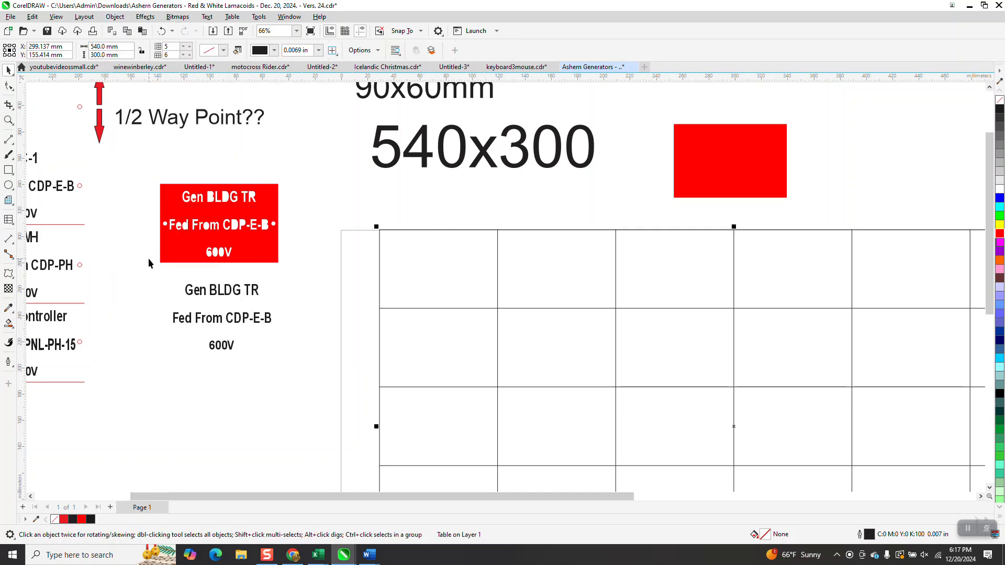
Step: Try a red Smart Fill in the top-left cell of the broken-apart grid and undo it
left_click(8, 323)
left_click(417, 285)
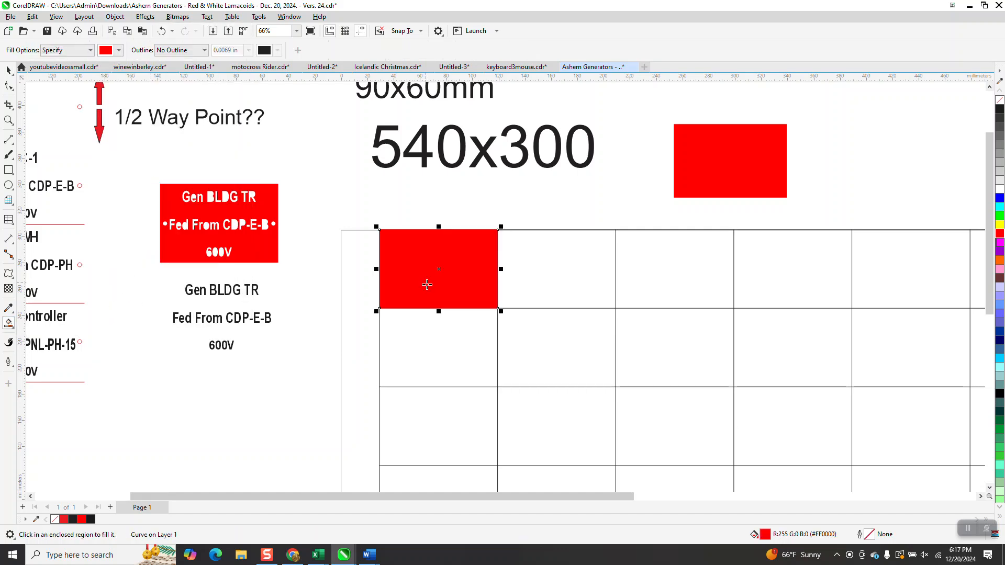
left_click(162, 31)
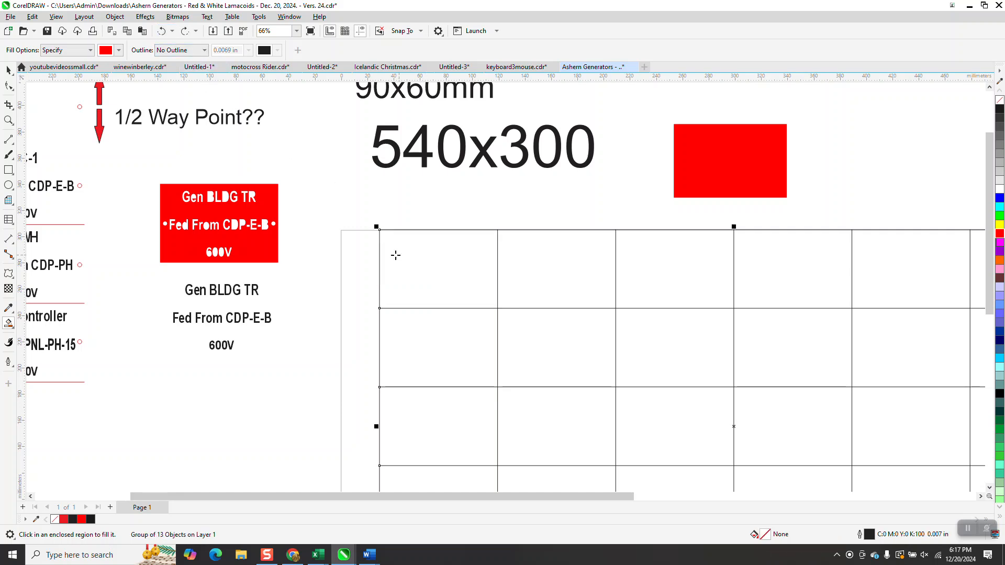
Step: Delete the loose red rectangle above the grid
scroll(394, 253, "down", 2)
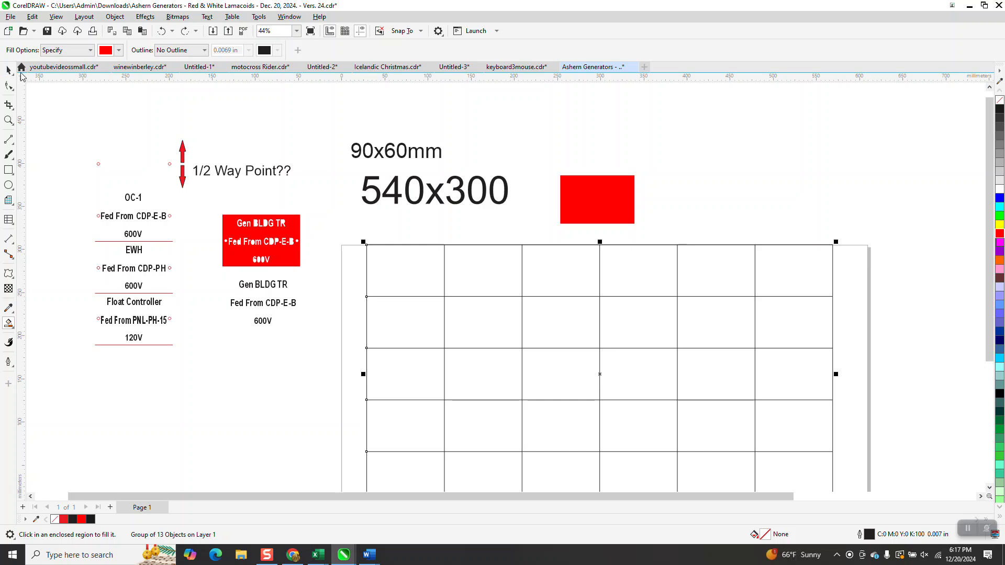
left_click(9, 70)
left_click(594, 210)
key("Delete")
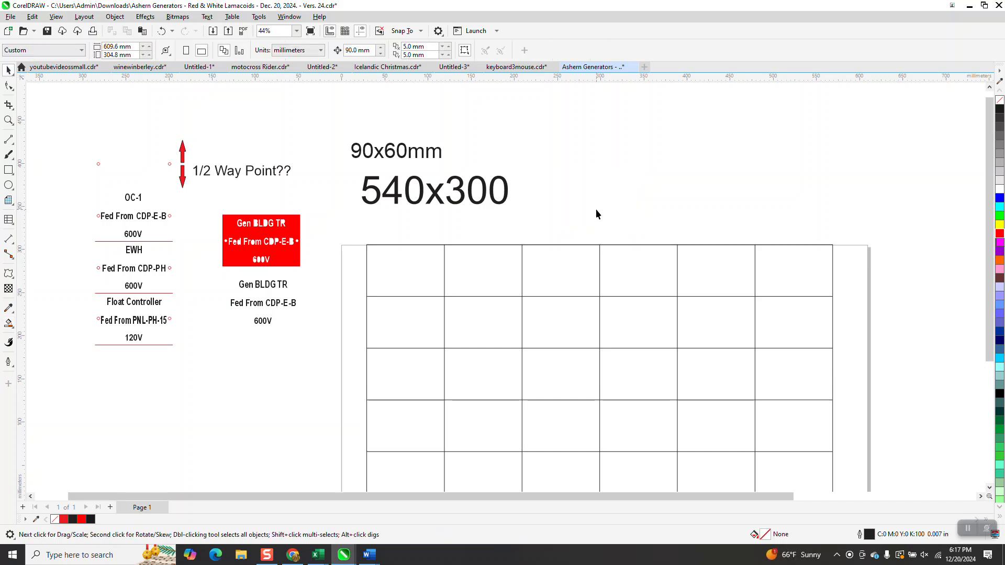
Step: Place five horizontal guidelines, one through the vertical middle of each grid row
left_click_drag(439, 80, 367, 271)
left_click_drag(428, 80, 371, 322)
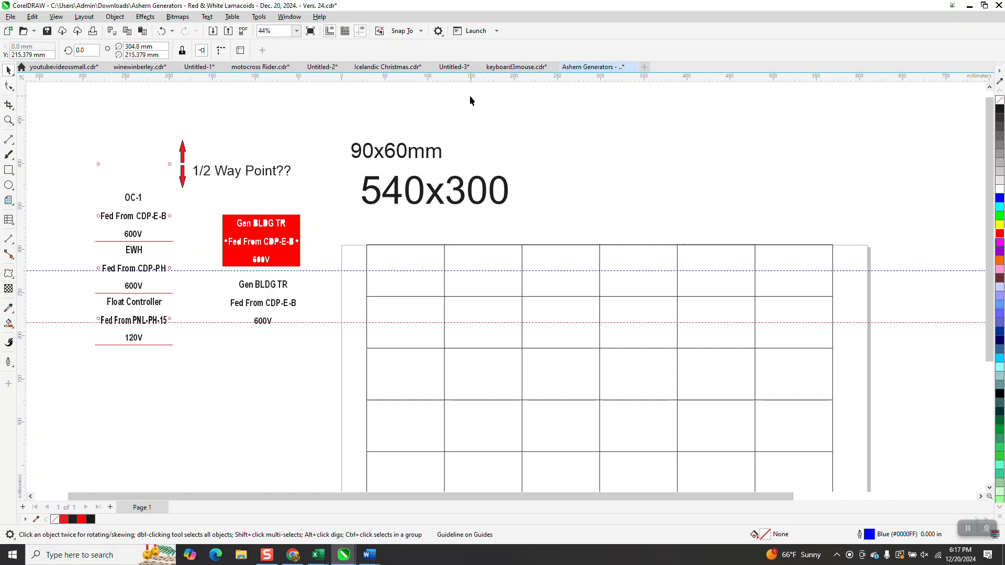
left_click_drag(475, 79, 366, 375)
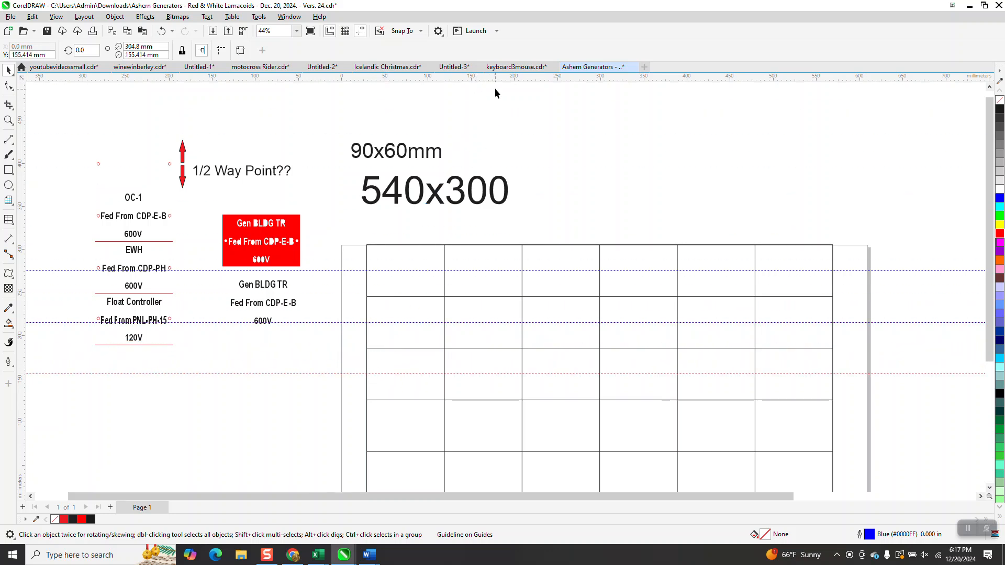
left_click_drag(497, 78, 367, 426)
left_click_drag(525, 82, 365, 479)
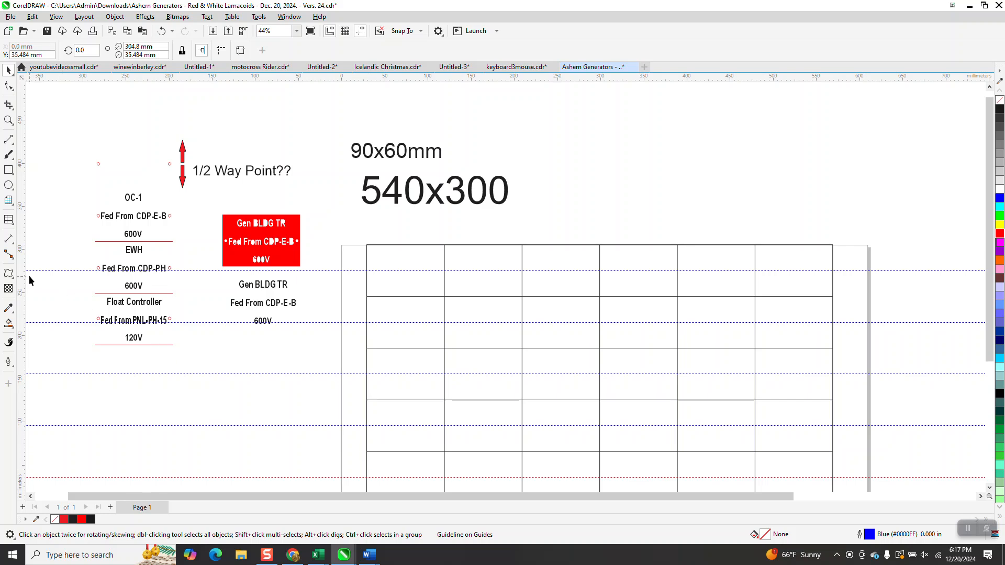
Step: Place six vertical guidelines, one through the horizontal middle of each grid column
left_click_drag(24, 273, 405, 250)
left_click_drag(21, 206, 484, 250)
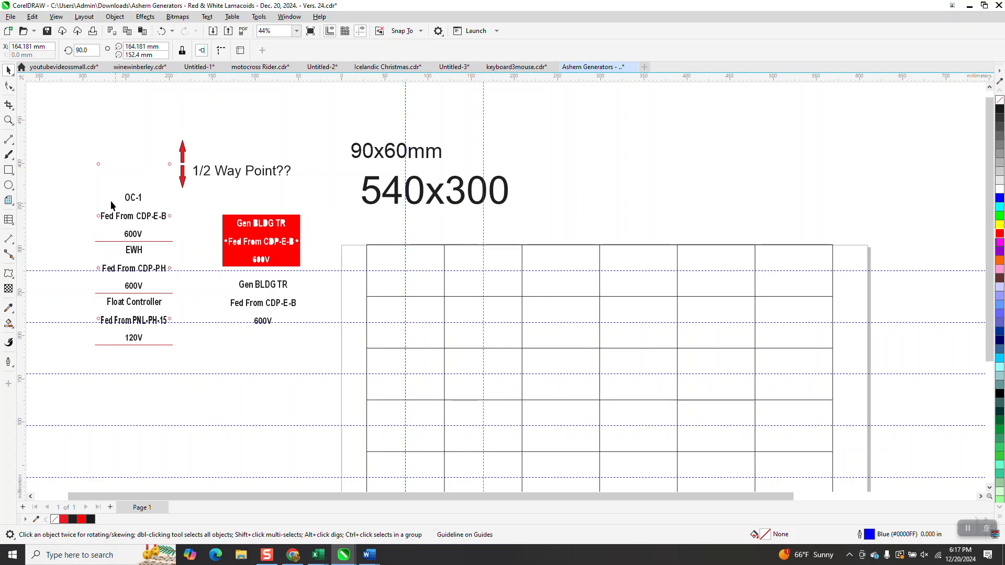
left_click_drag(21, 198, 560, 246)
left_click_drag(22, 184, 638, 245)
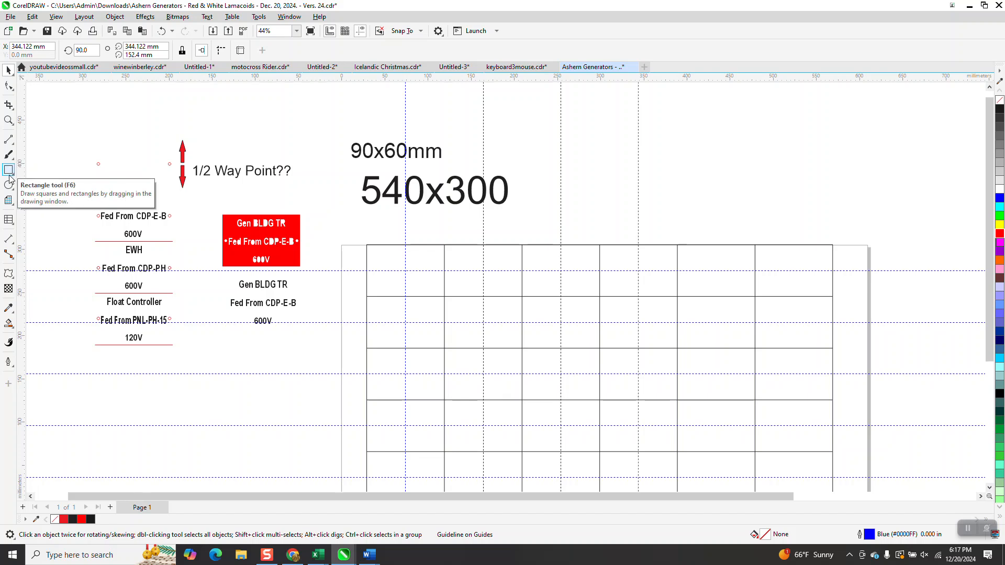
left_click_drag(23, 182, 721, 251)
left_click_drag(26, 194, 794, 245)
scroll(558, 271, "down", 1)
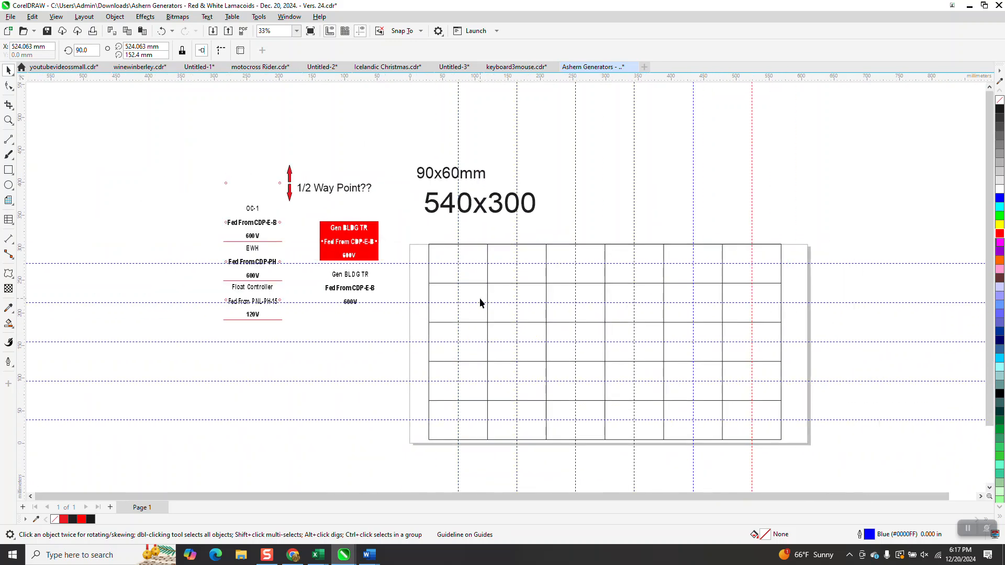
Step: Convert the grid group to curves and ungroup it into separate lines
left_click(783, 250)
left_click(114, 17)
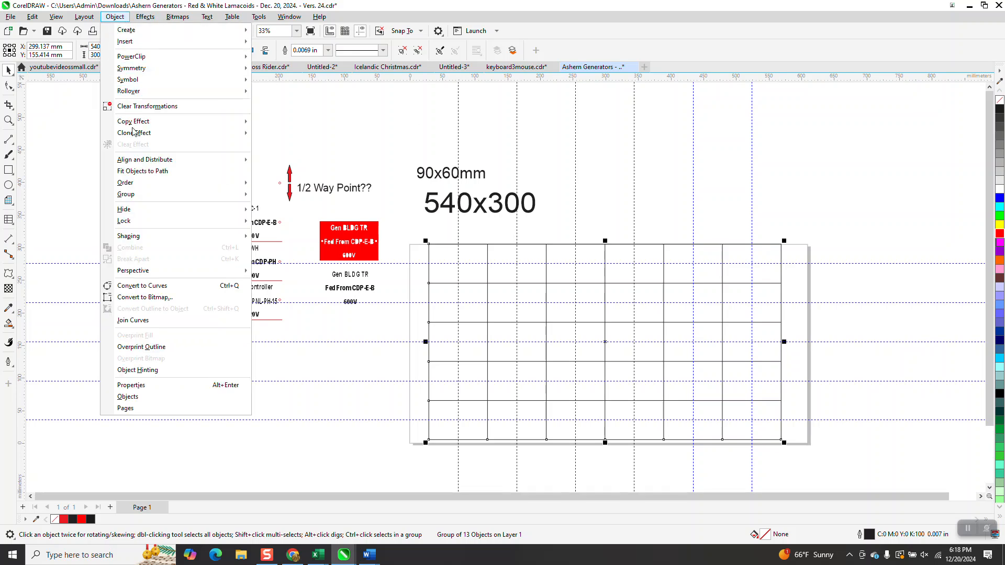
left_click(157, 287)
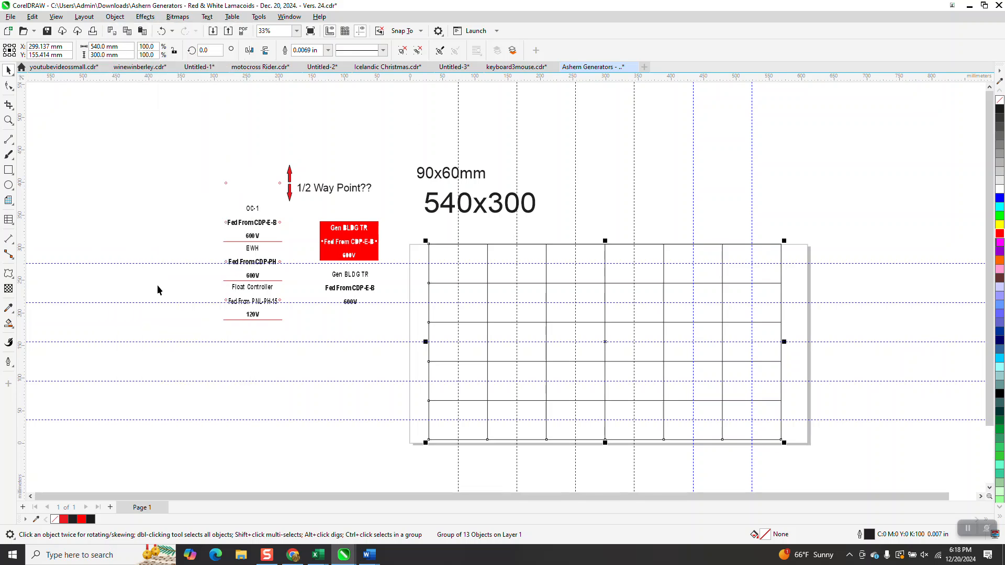
left_click(115, 16)
mouse_move(155, 194)
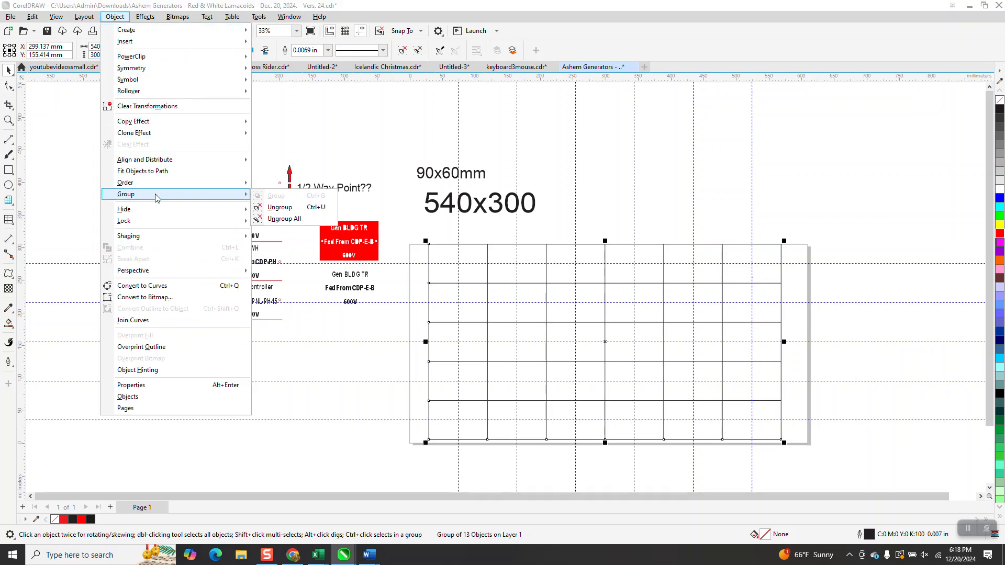
left_click(264, 204)
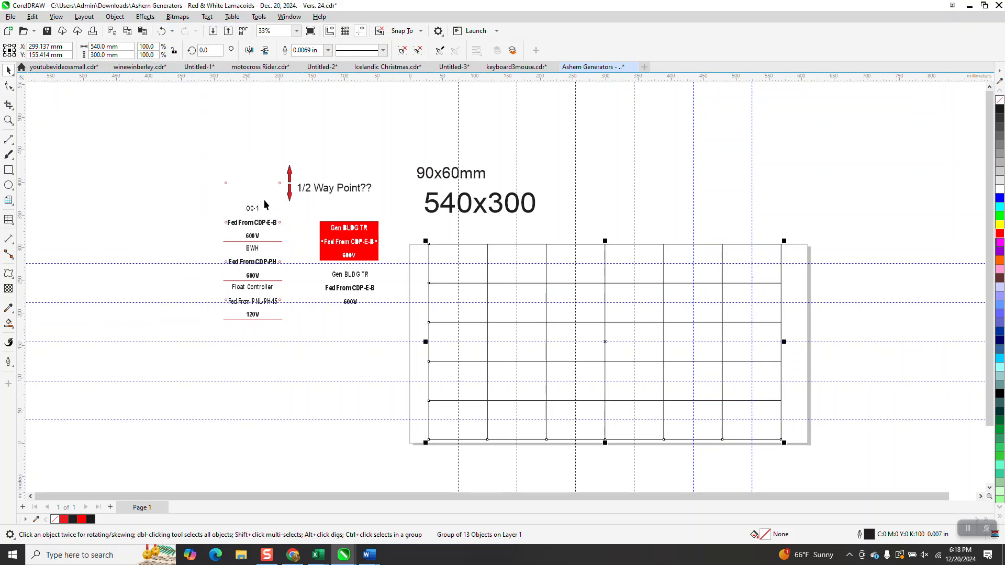
Step: Try moving the grid's top line and one inner vertical line out of place, and undo both moves
left_click(449, 244)
left_click_drag(452, 243, 472, 258)
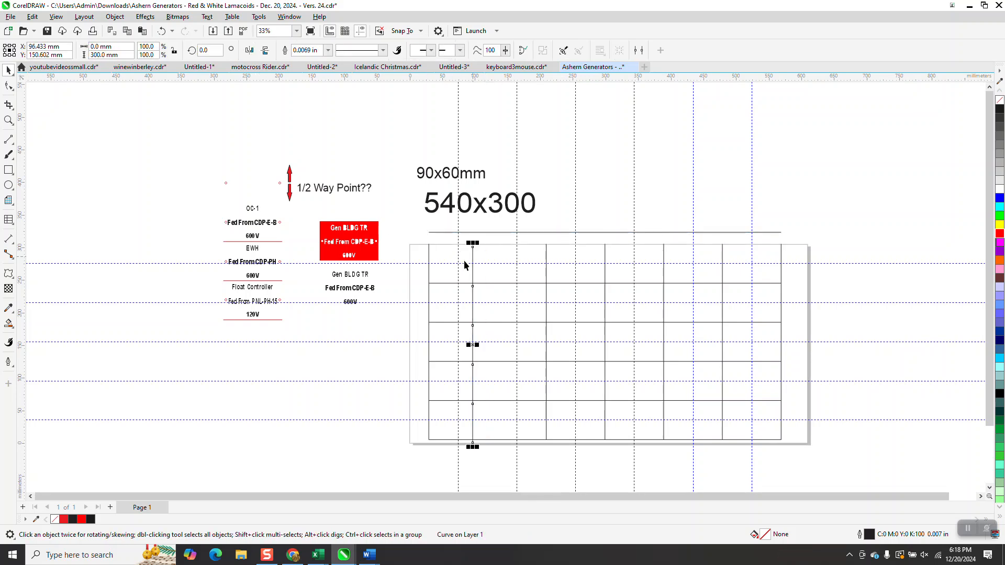
left_click(163, 32)
left_click(166, 32)
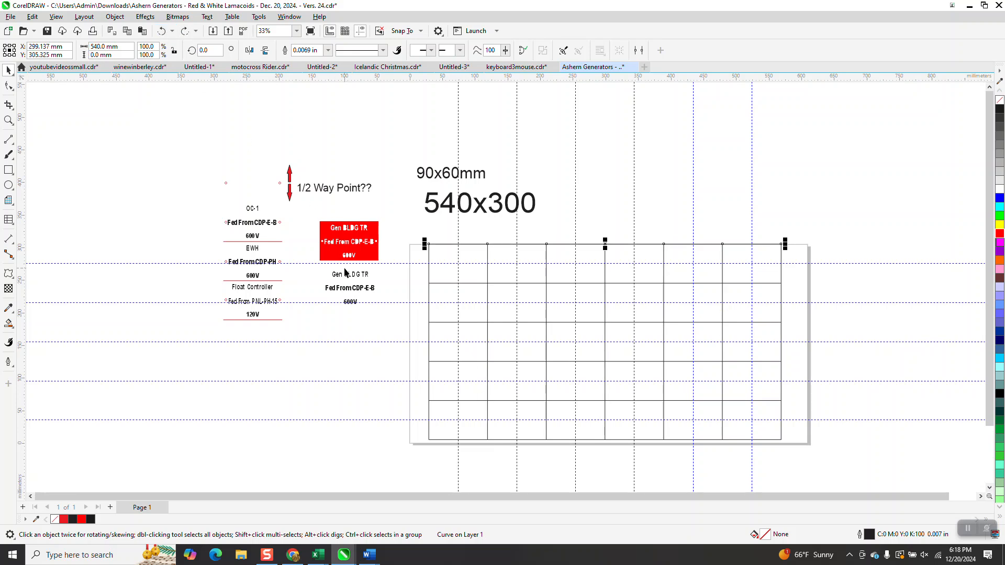
Step: Group all the separate grid lines, try centring the group on the page, and undo the centring
left_click_drag(419, 230, 444, 276)
left_click_drag(786, 466, 787, 466)
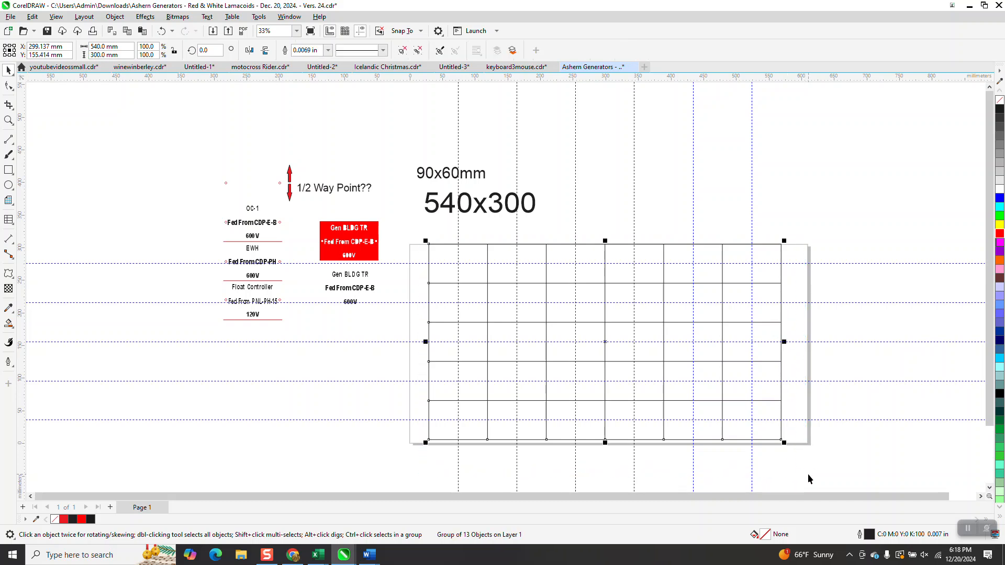
key("p")
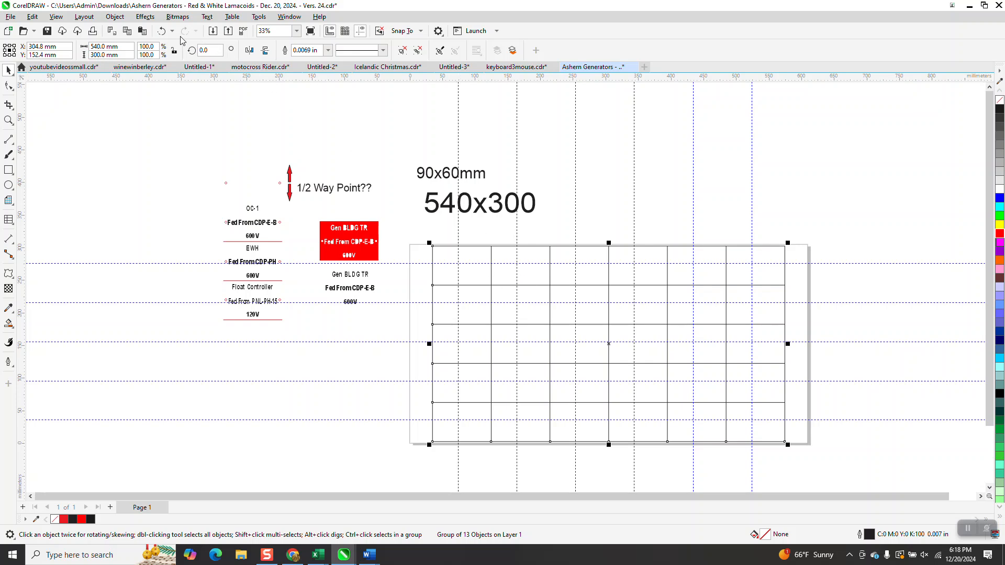
left_click(161, 31)
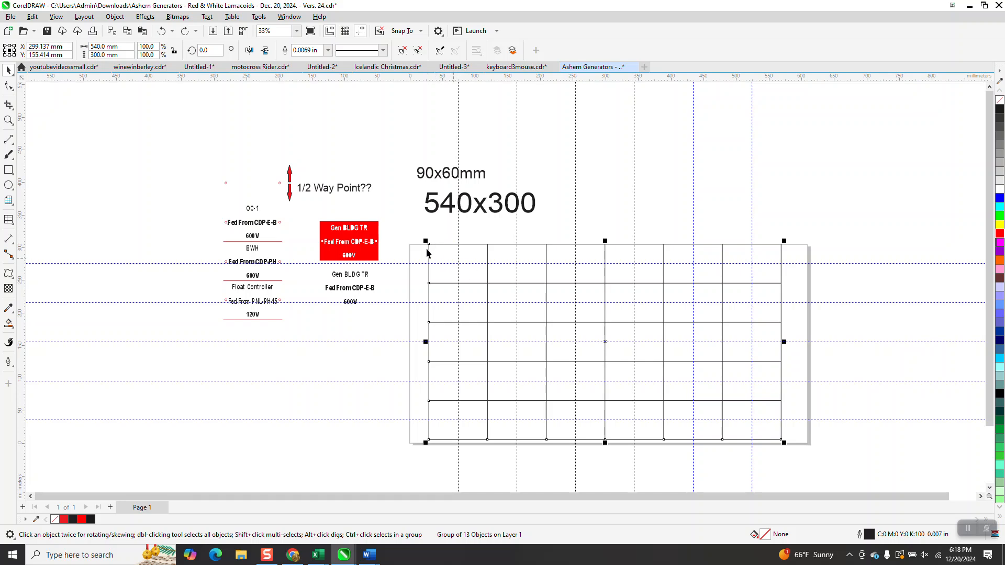
Step: Move the black Gen BLDG TR label text into the grid's top-left cell and try centring it by eye on the guidelines
left_click(367, 291)
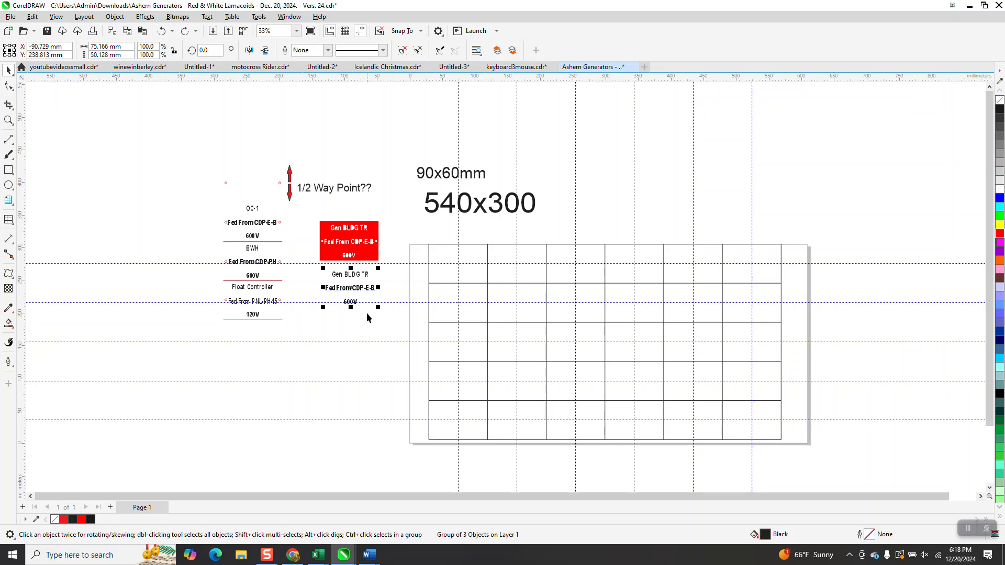
left_click_drag(355, 290, 459, 265)
left_click(9, 120)
left_click_drag(391, 227, 570, 337)
key("space")
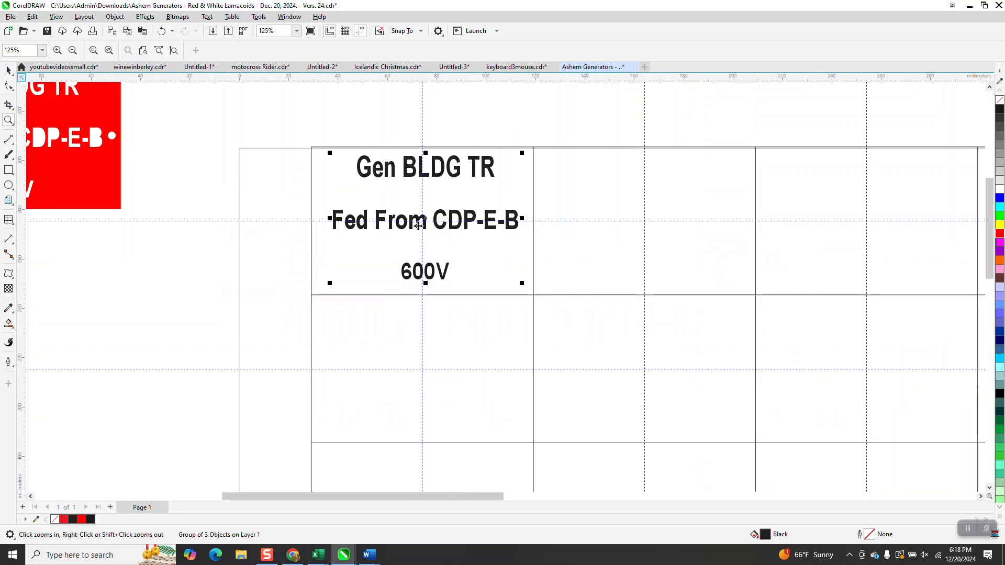
left_click_drag(423, 220, 426, 221)
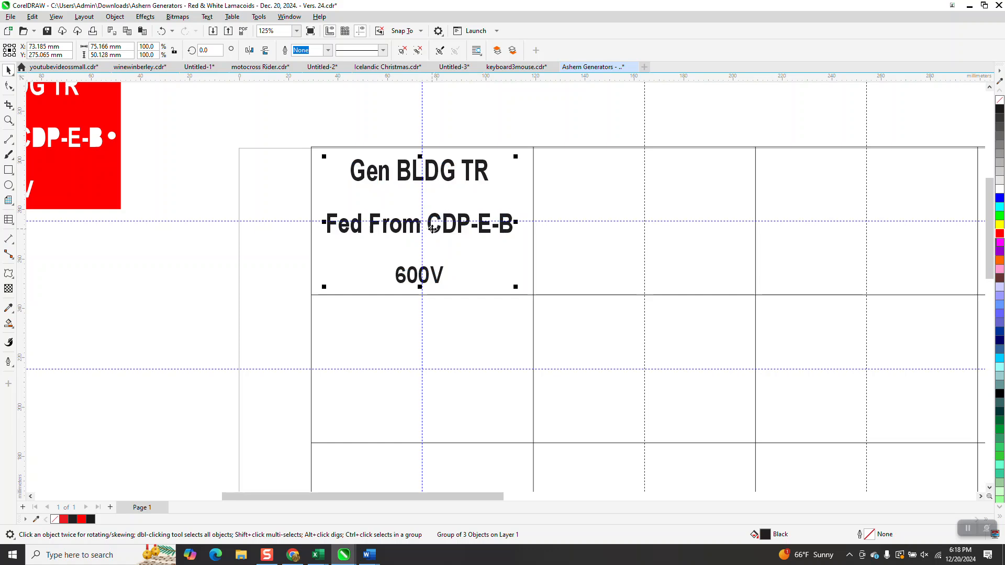
Step: Drag the label text back out beside the grid and undo the label moves
scroll(442, 251, "down", 2)
scroll(451, 255, "down", 2)
left_click_drag(439, 240, 282, 298)
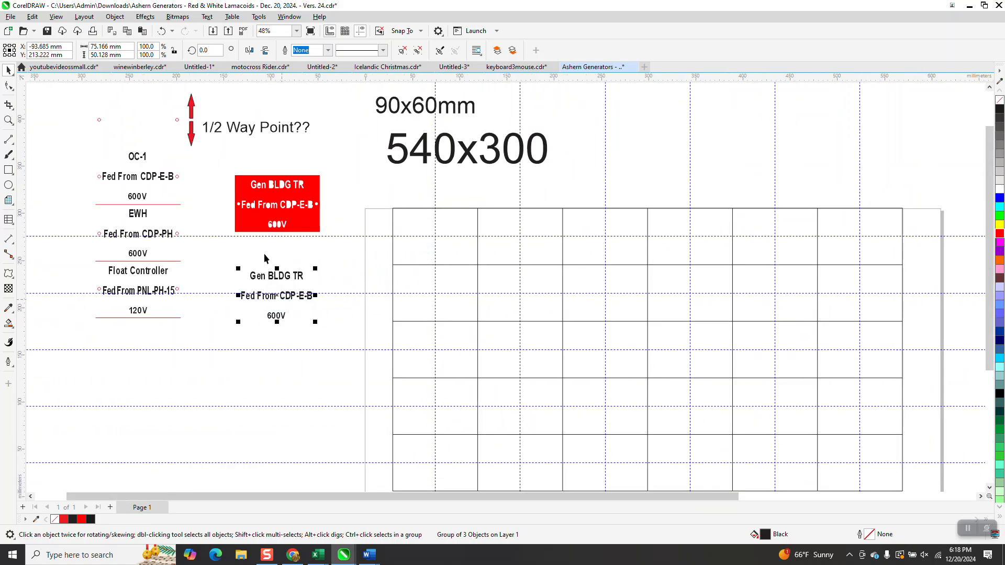
left_click(161, 32)
left_click(162, 32)
left_click(162, 32)
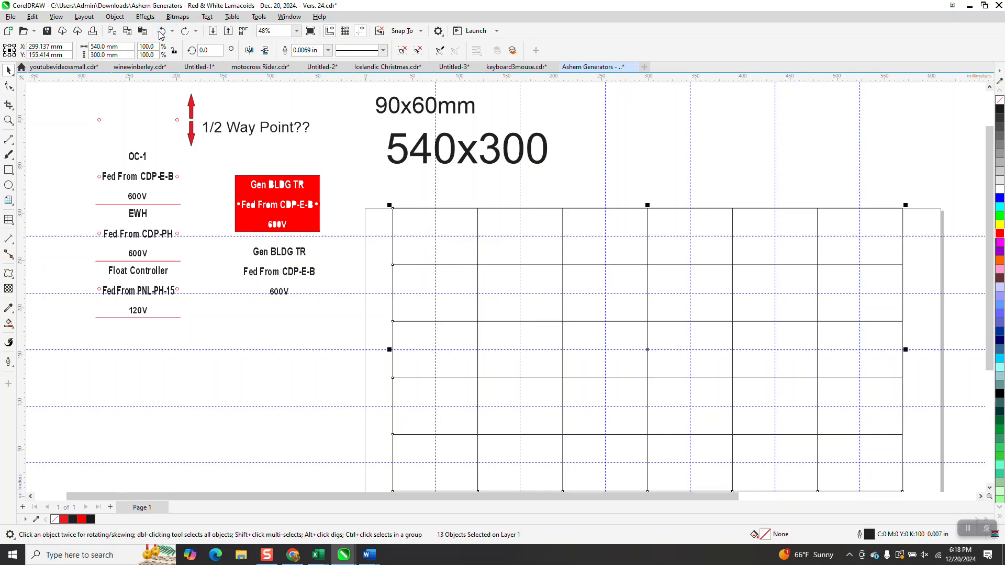
Step: Try shifting the whole grid group away from its guidelines as one object and undo the move
left_click(345, 161)
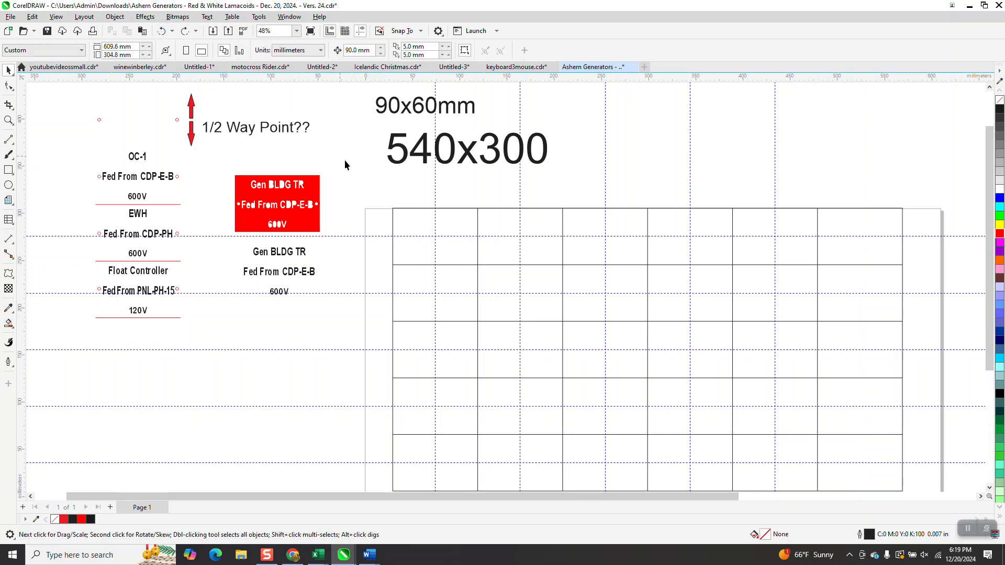
left_click(411, 210)
left_click_drag(411, 209, 406, 202)
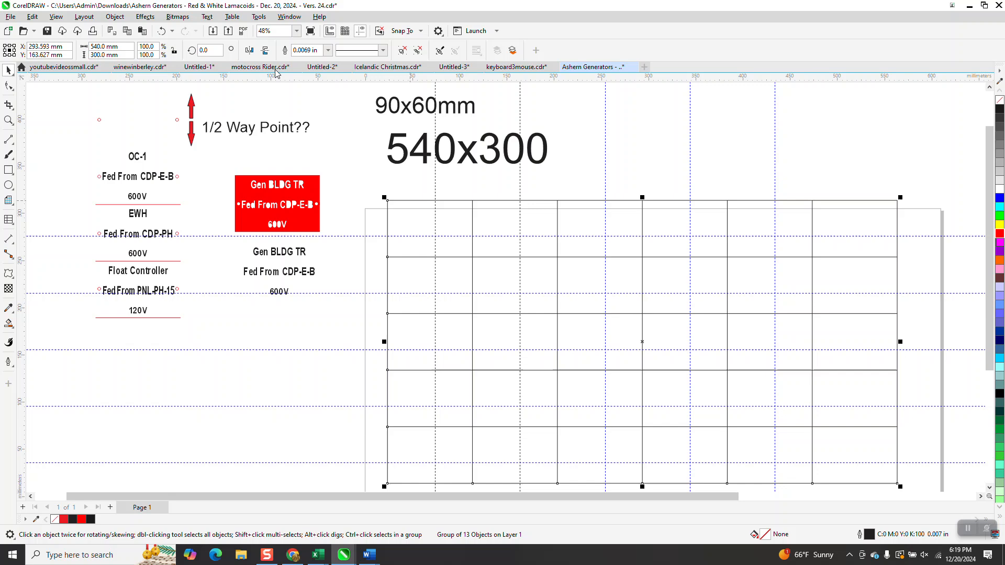
left_click(161, 32)
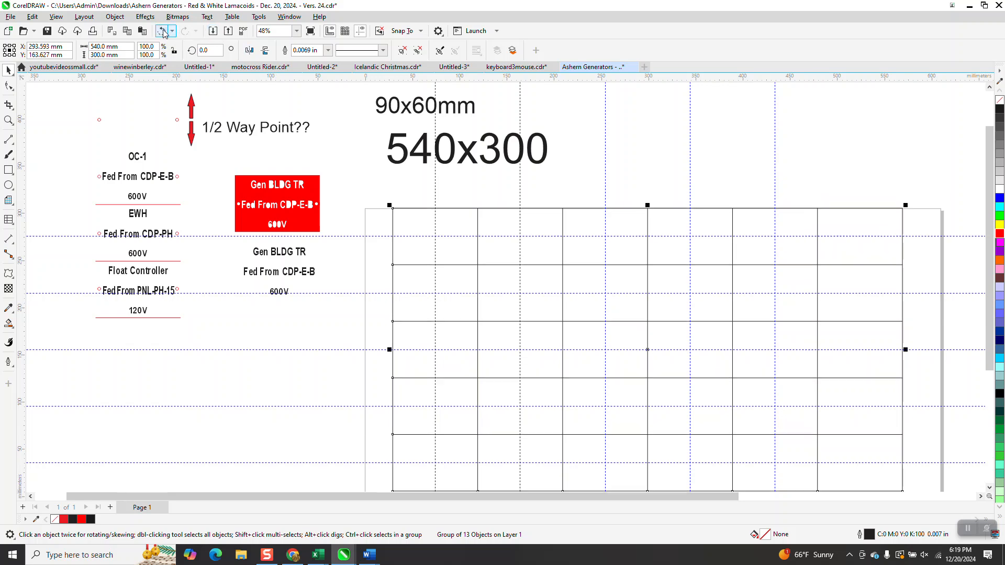
Step: Snap the centre of the black Gen BLDG TR text to the guideline crossing in the first cell, and copy it to the third column, third row
left_click(292, 276)
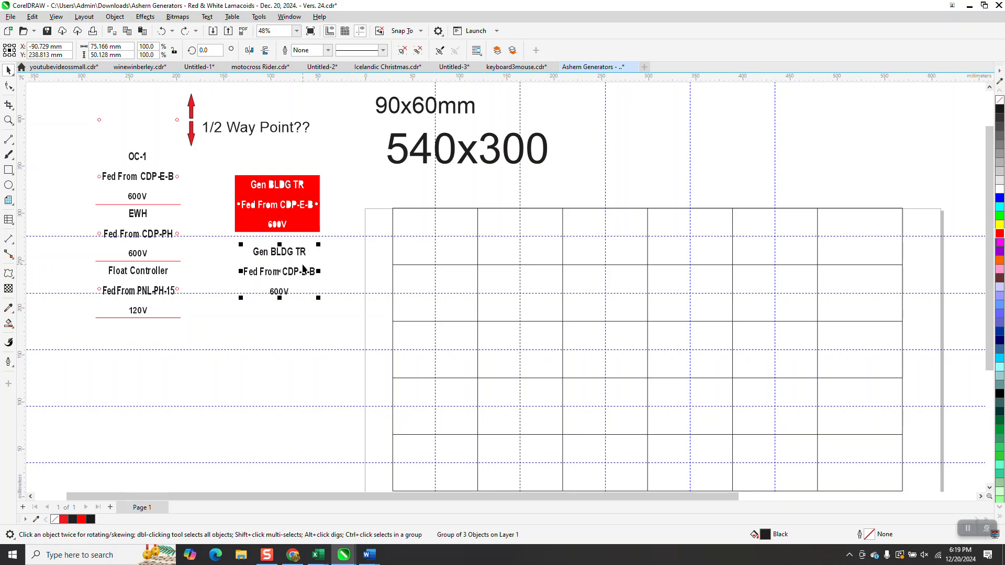
left_click_drag(285, 273, 307, 329)
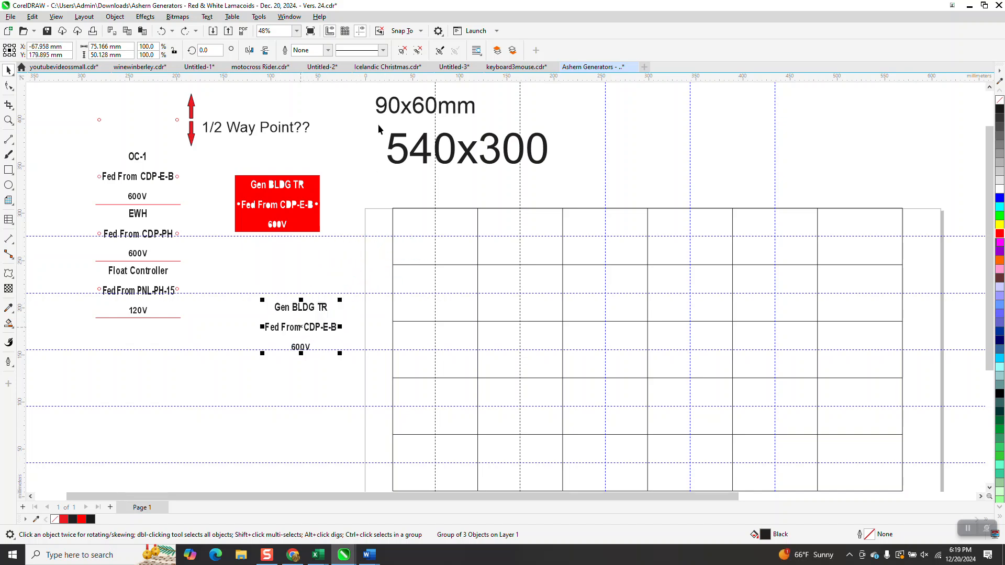
left_click(422, 32)
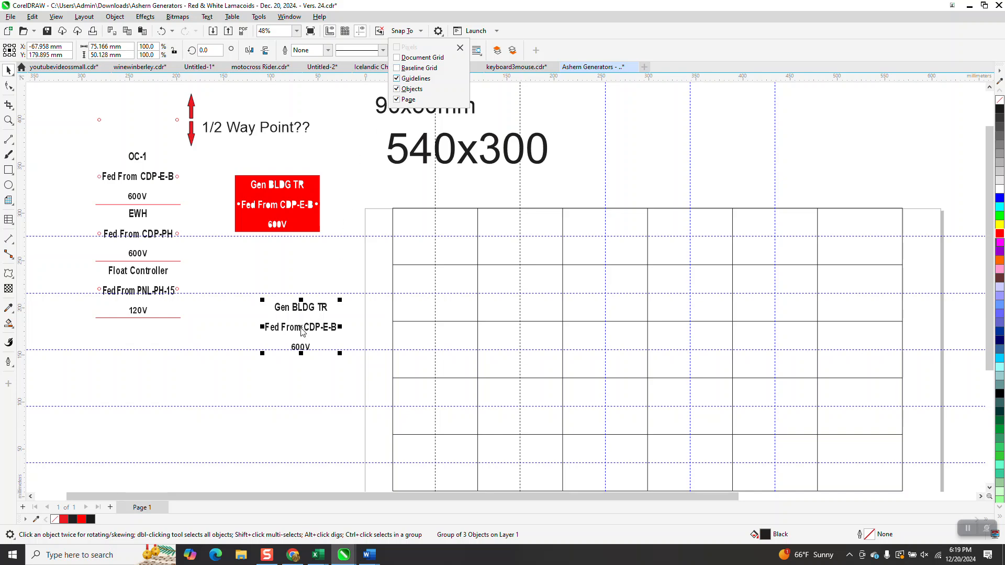
left_click(302, 330)
left_click_drag(303, 326, 435, 241)
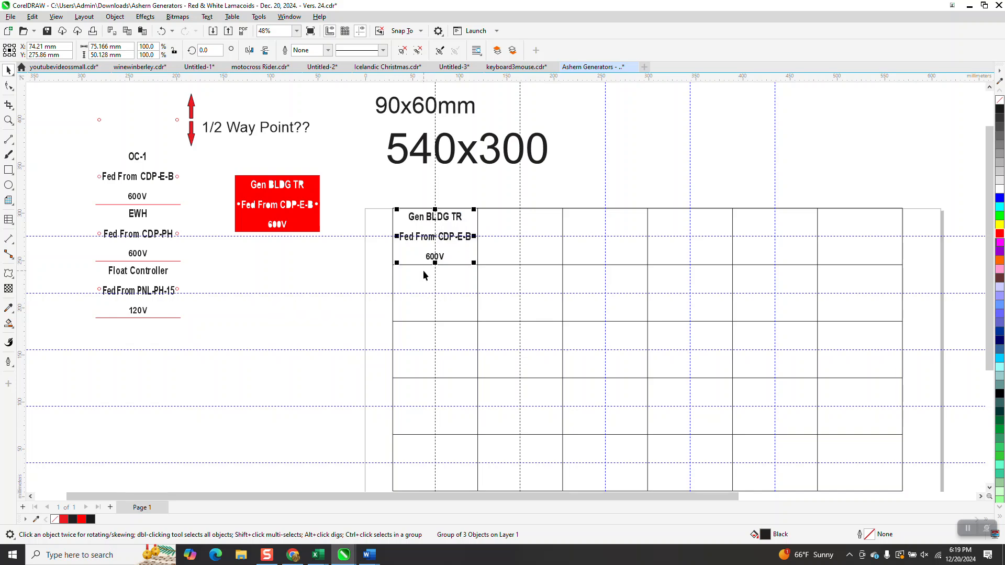
left_click_drag(435, 236, 601, 350)
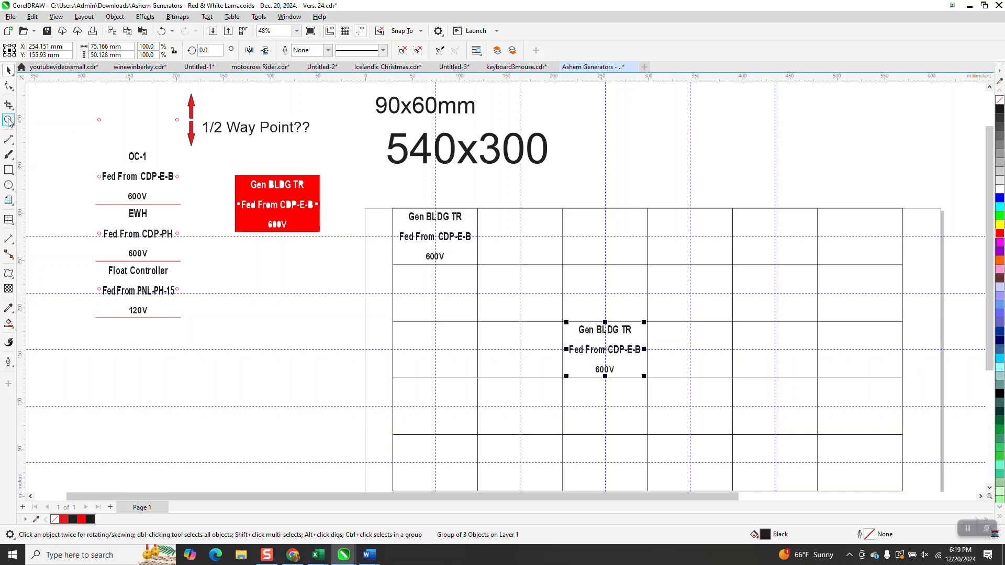
Step: Move the pair of small red hole circles from above the OC-1 label to just above the grid's first cell
left_click(9, 121)
left_click_drag(94, 106, 235, 168)
left_click(8, 69)
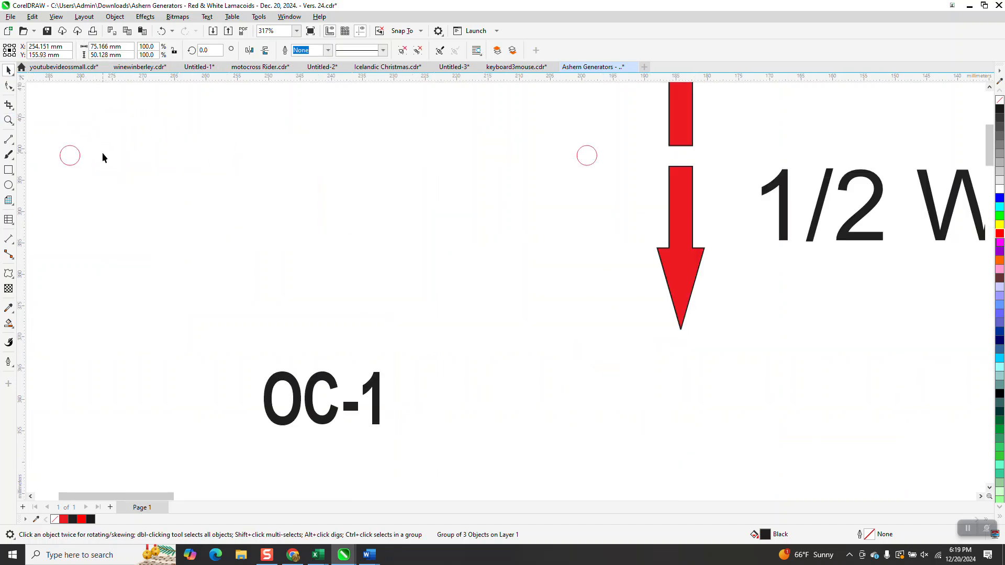
scroll(89, 157, "down", 2)
left_click(81, 156)
left_click_drag(64, 121, 99, 179)
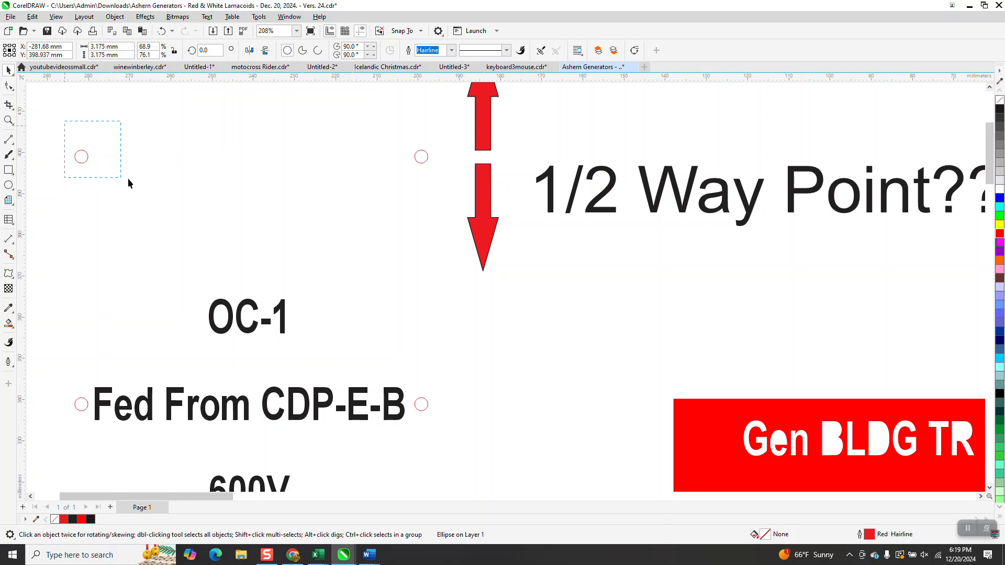
left_click_drag(392, 200, 432, 198)
scroll(303, 178, "down", 4)
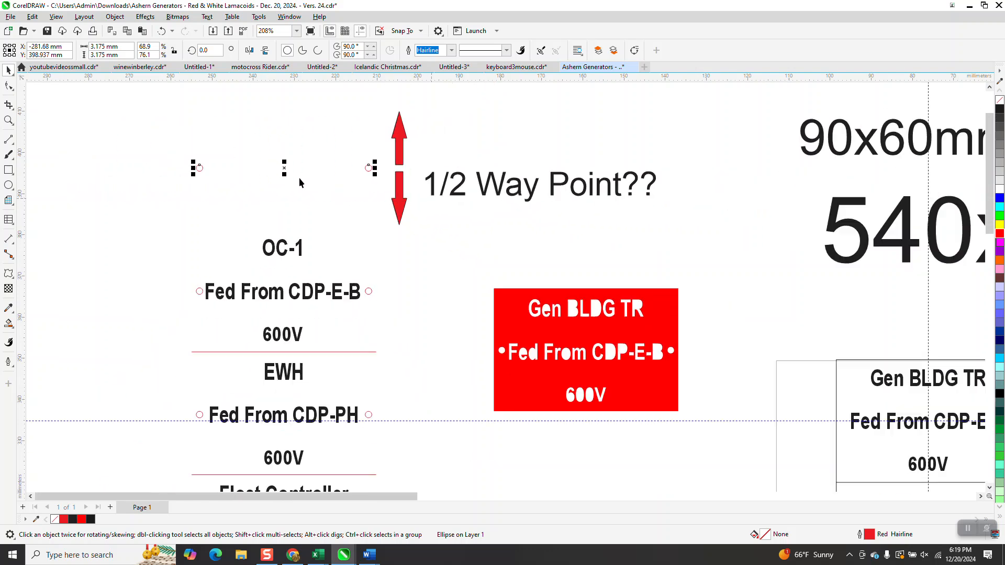
left_click_drag(286, 172, 845, 307)
Step: Snap the two hole circles onto the first cell's left and right edges where the horizontal guideline crosses them
left_click(9, 120)
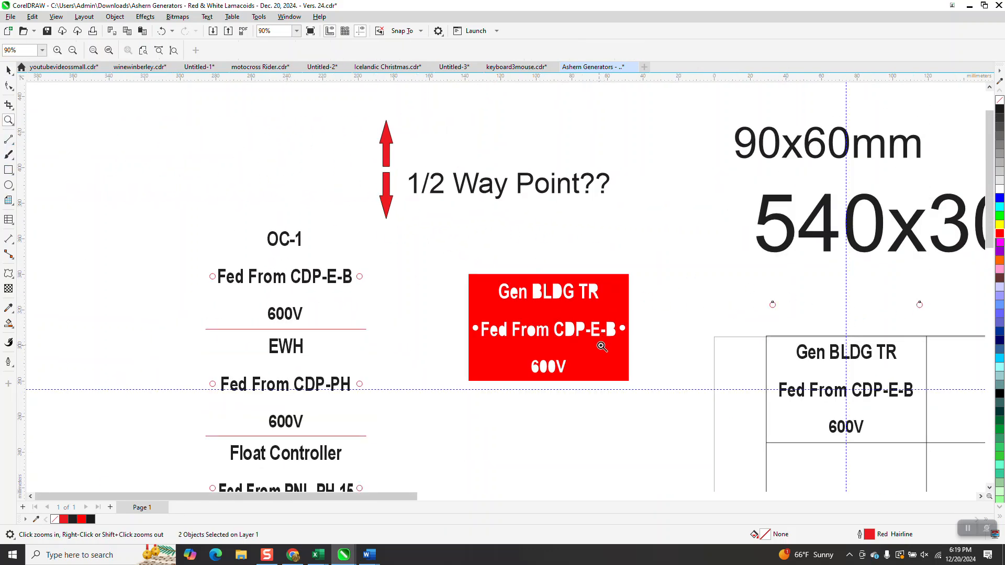
scroll(629, 357, "down", 1)
scroll(710, 350, "down", 1)
left_click_drag(724, 299, 888, 464)
left_click(7, 70)
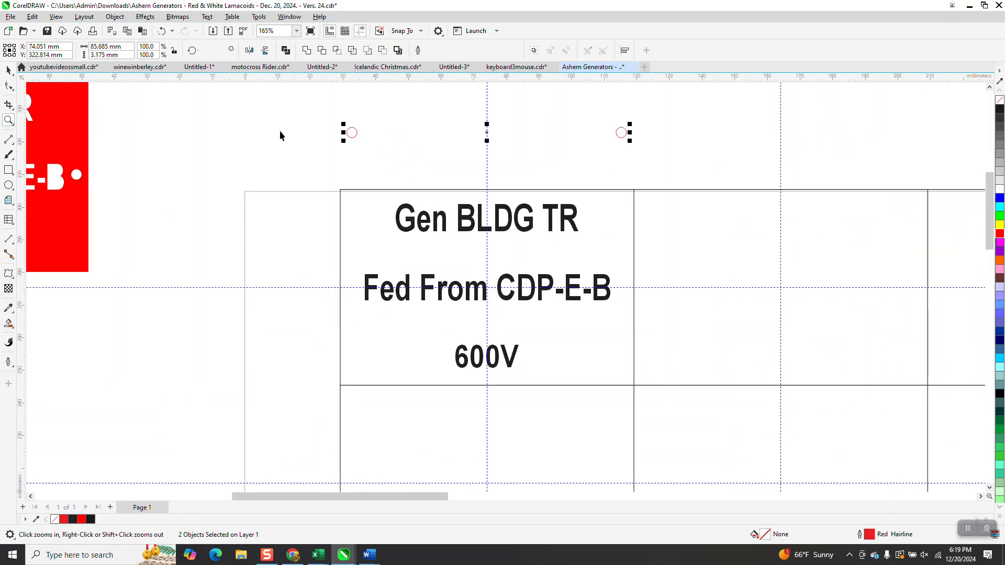
left_click(356, 137)
left_click(357, 142)
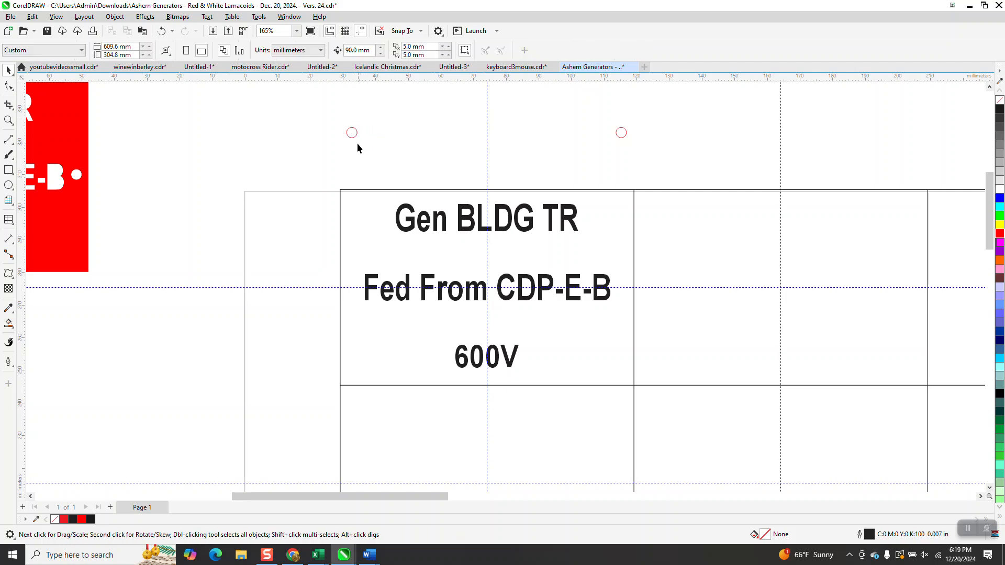
left_click(356, 134)
left_click_drag(351, 134, 340, 287)
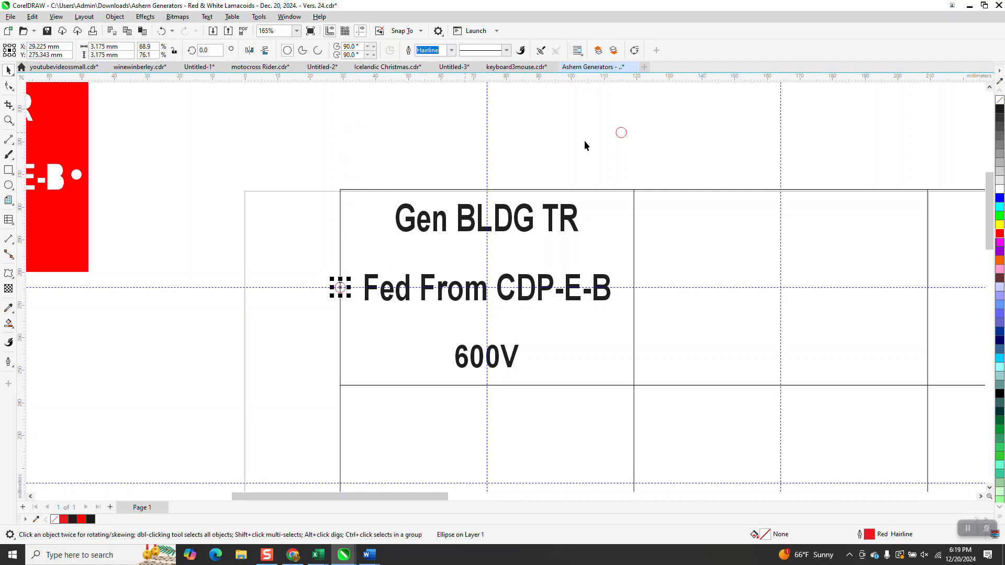
left_click_drag(620, 133, 639, 283)
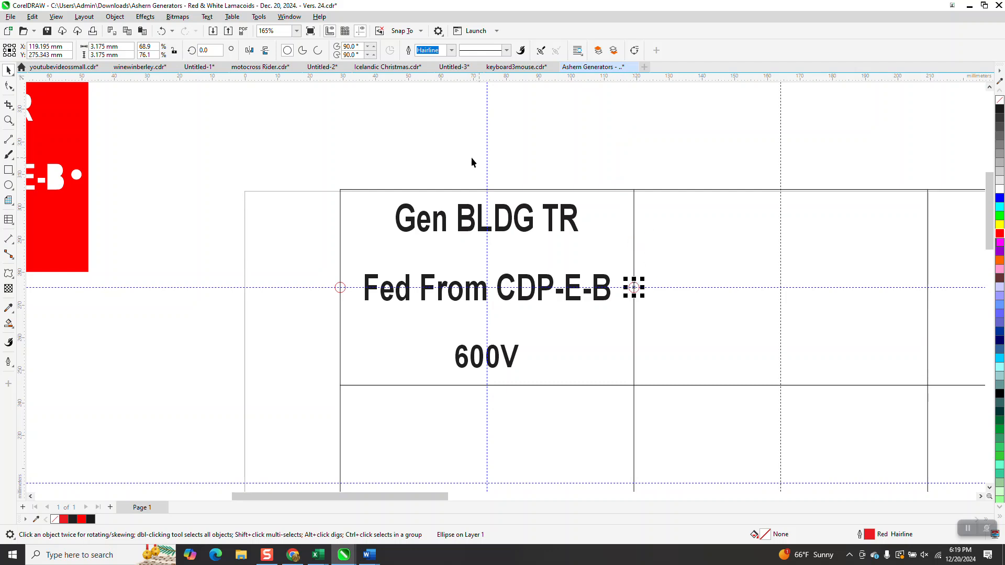
Step: Set the nudge distance to 5 mm, try nudging the left hole circle inward once, and undo the move
left_click(9, 120)
left_click_drag(291, 168, 730, 407)
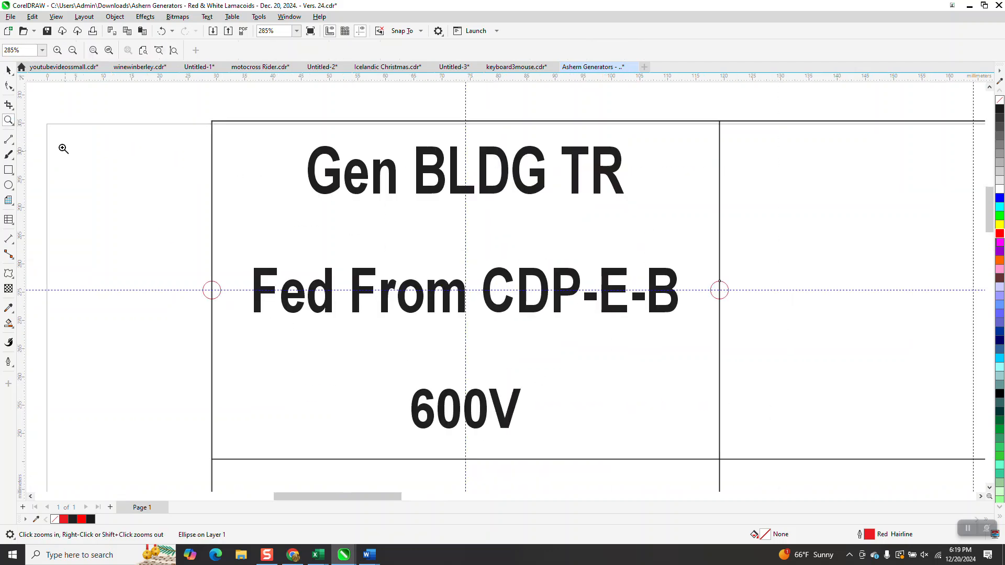
left_click(6, 70)
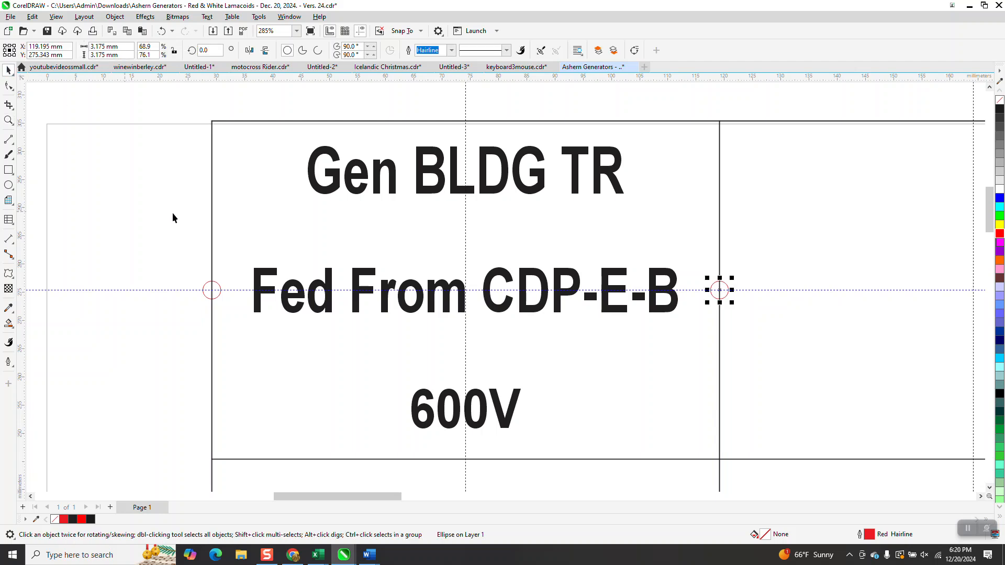
left_click(184, 245)
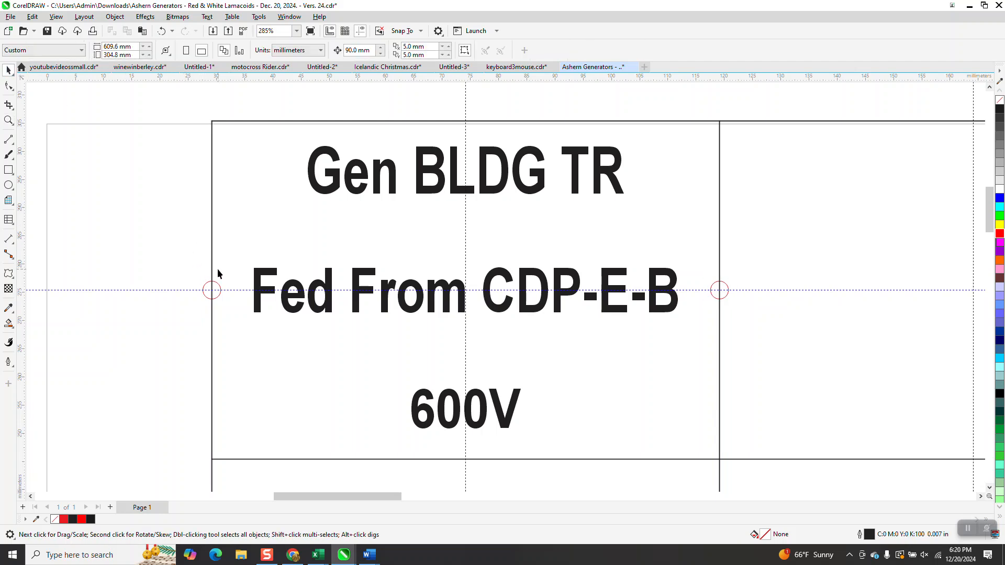
left_click(220, 289)
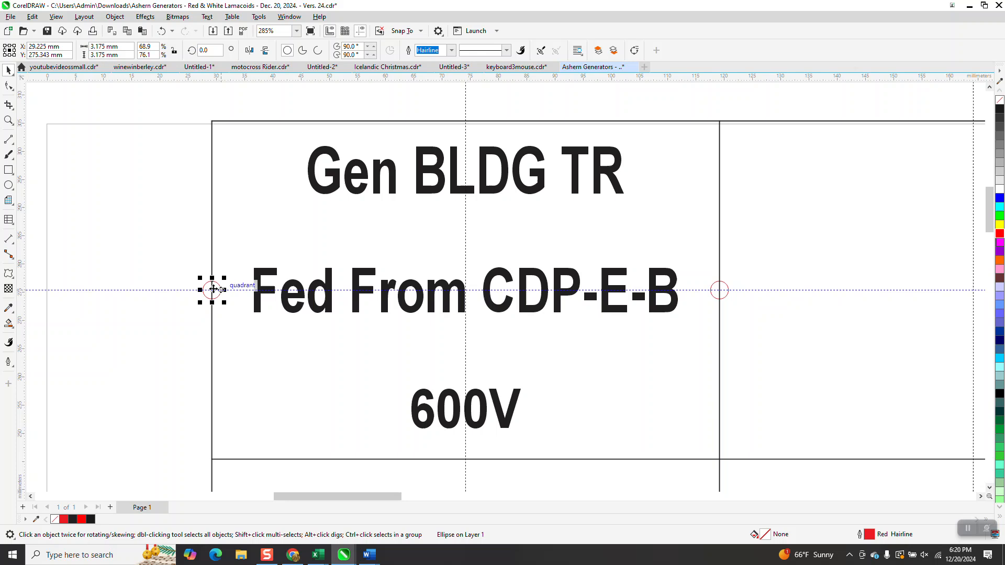
left_click(186, 212)
left_click_drag(372, 50, 345, 49)
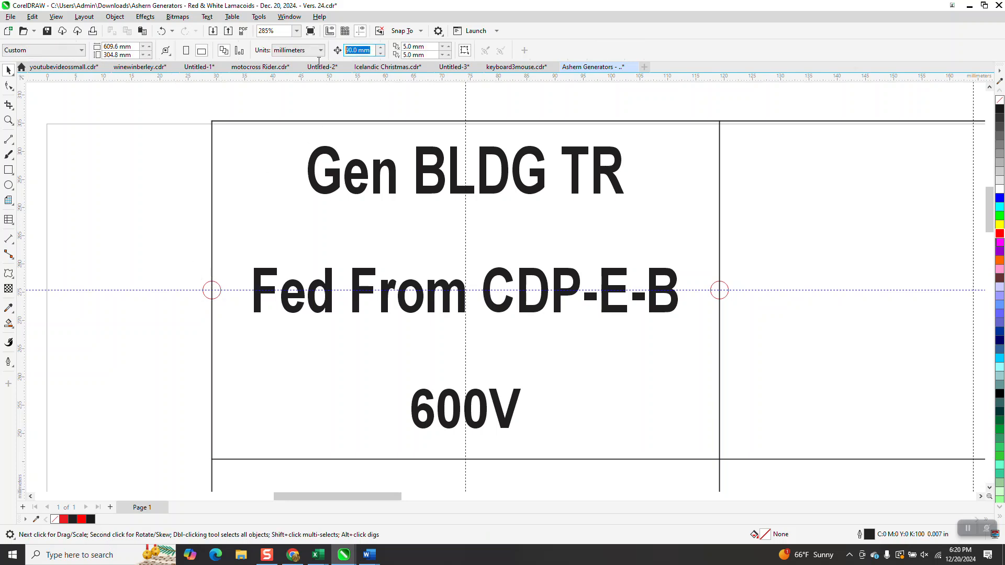
type("5")
left_click(208, 287)
key("Right")
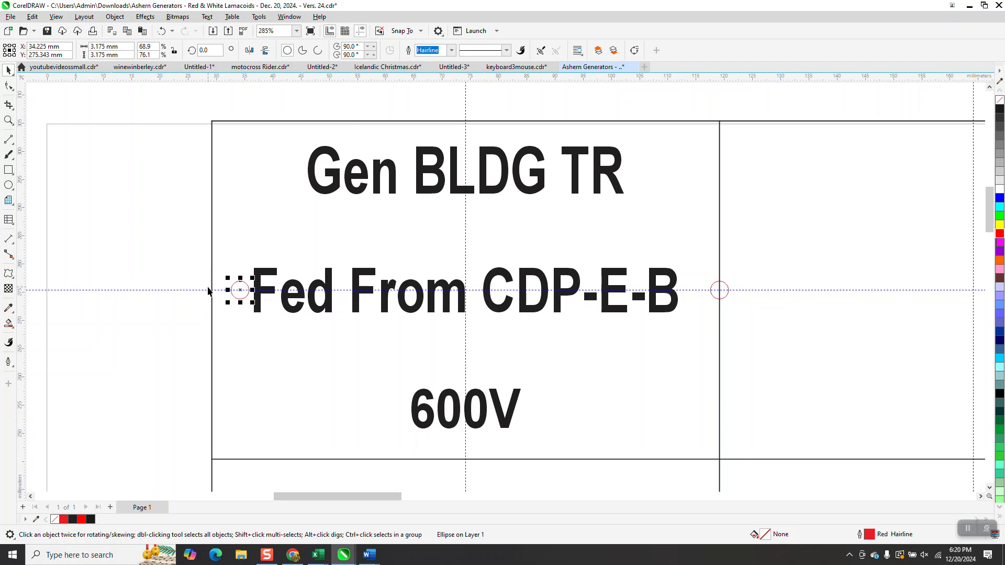
left_click(161, 31)
Step: Set the nudge distance to 2 mm and nudge both hole circles 4 mm inward from the first cell's side edges
left_click(412, 90)
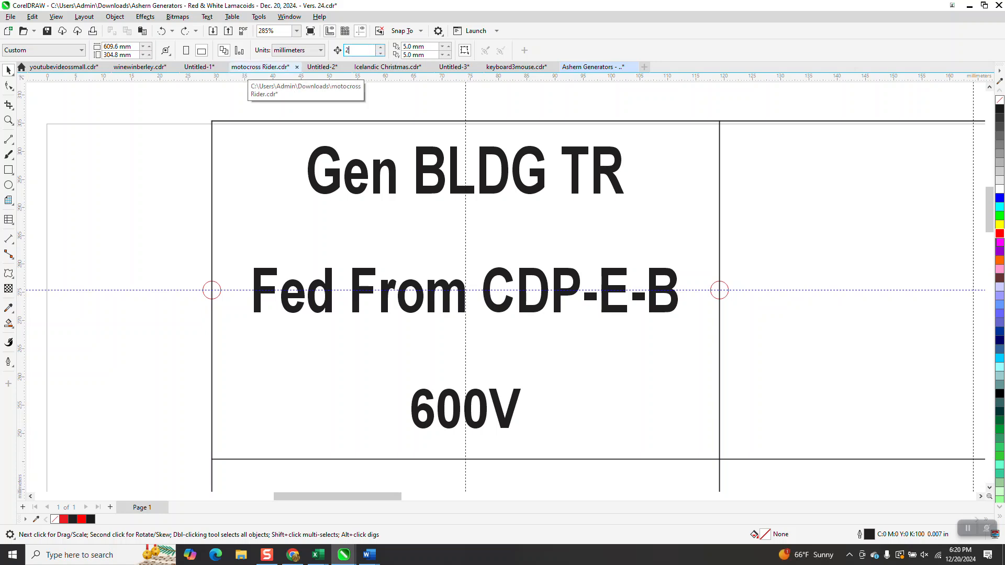
left_click(217, 286)
left_click_drag(218, 286, 226, 287)
left_click(727, 294)
key("Left")
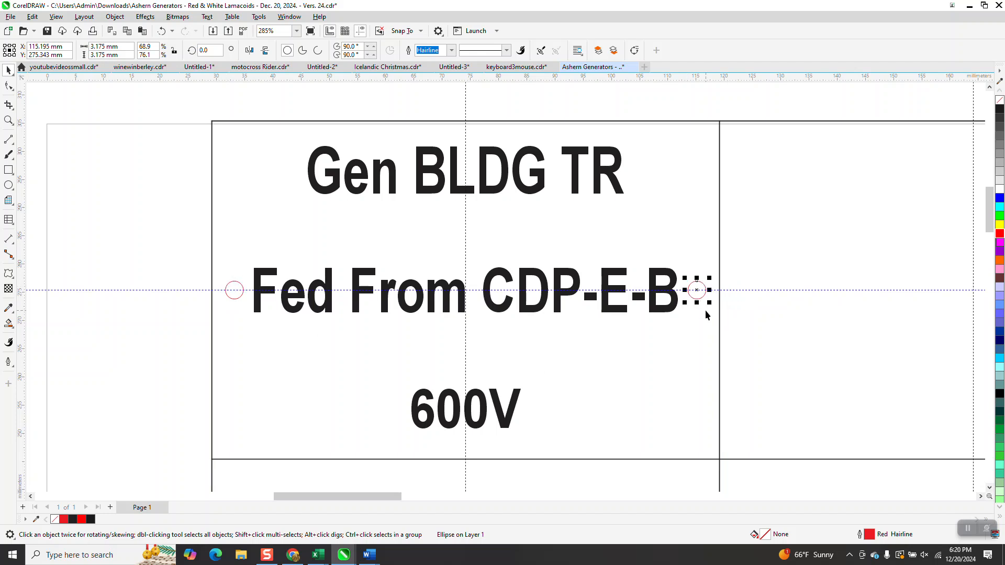
Step: Group the two red hole circles in the grid's first cell
scroll(363, 319, "down", 3)
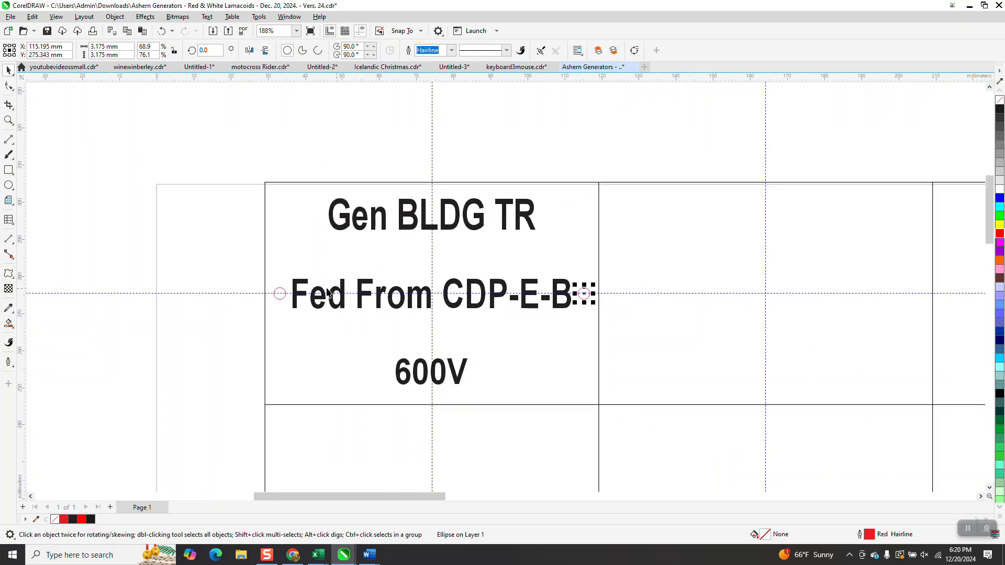
left_click(213, 234)
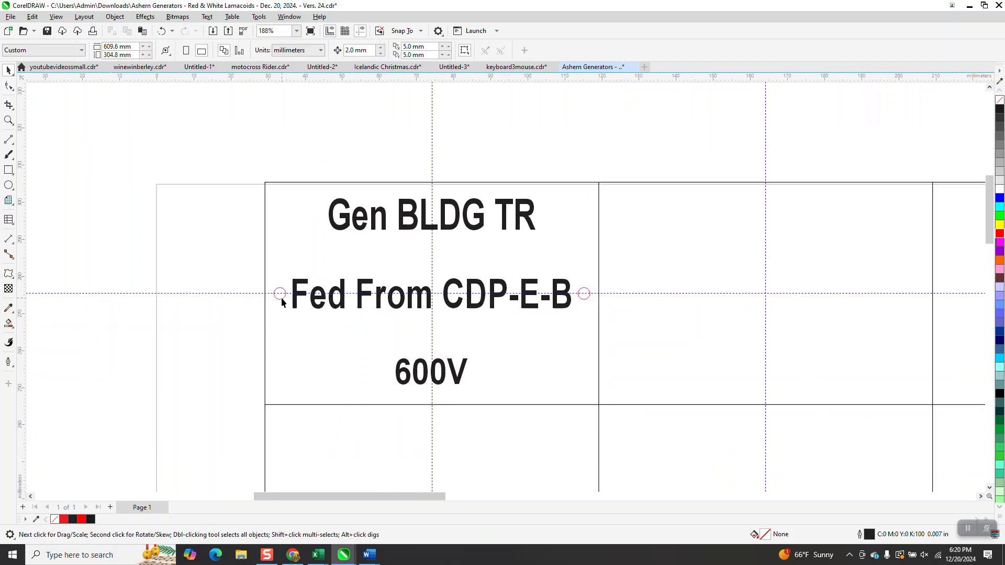
left_click(281, 297)
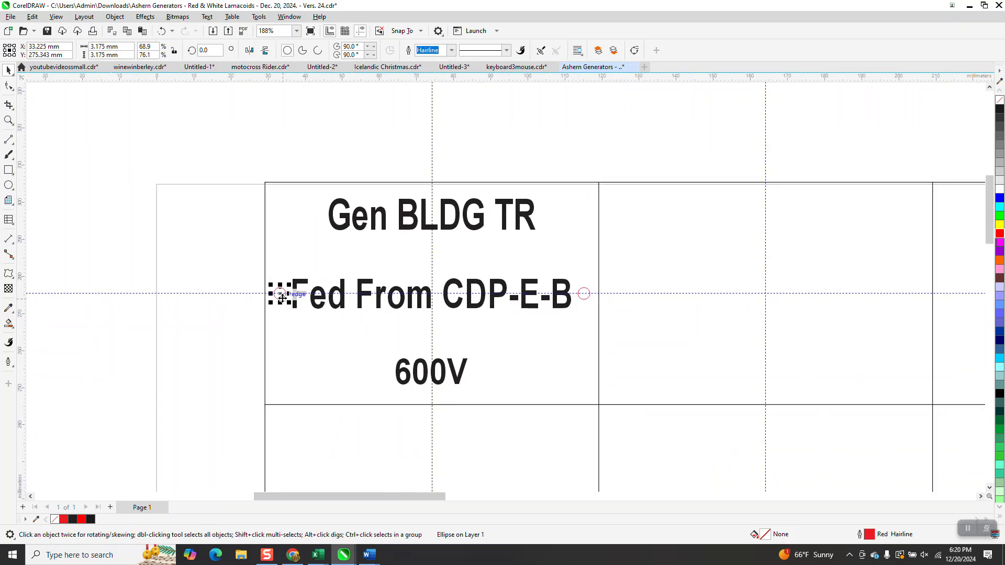
left_click(585, 296, "shift")
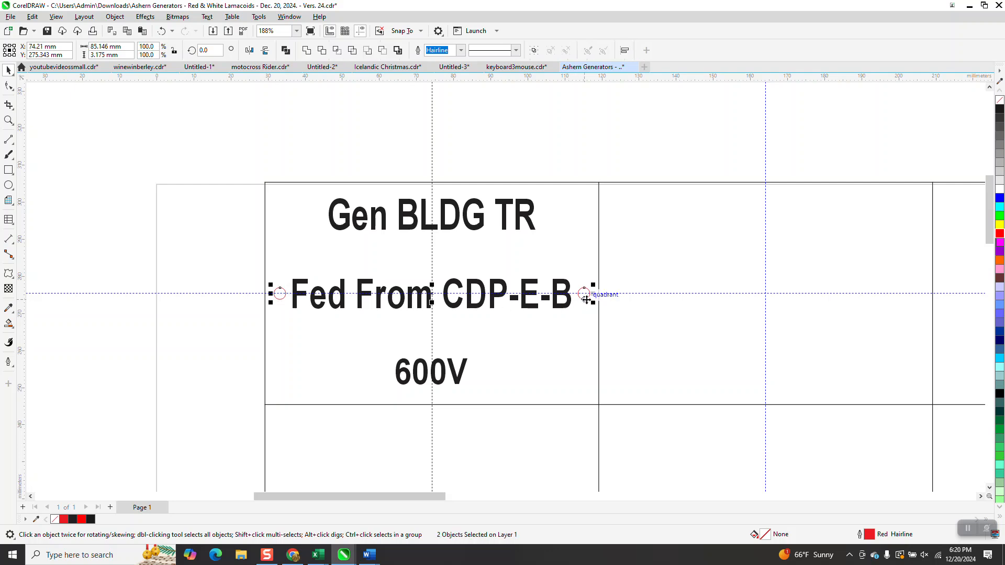
key("ctrl+g")
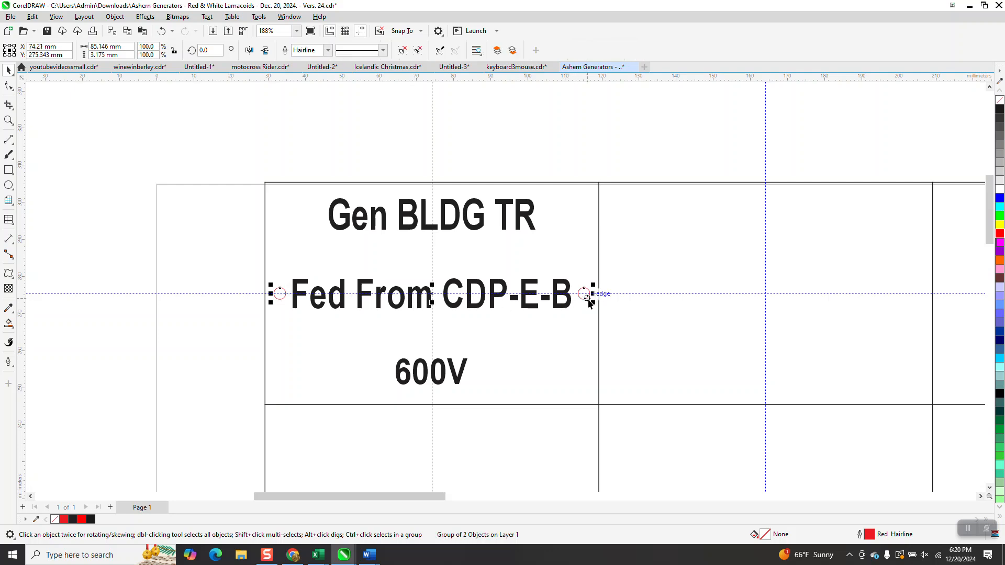
Step: Set the nudge distance to 60 mm and copy the grouped hole pair into the four cells below in the first column
scroll(322, 187, "down", 3)
scroll(421, 347, "down", 2)
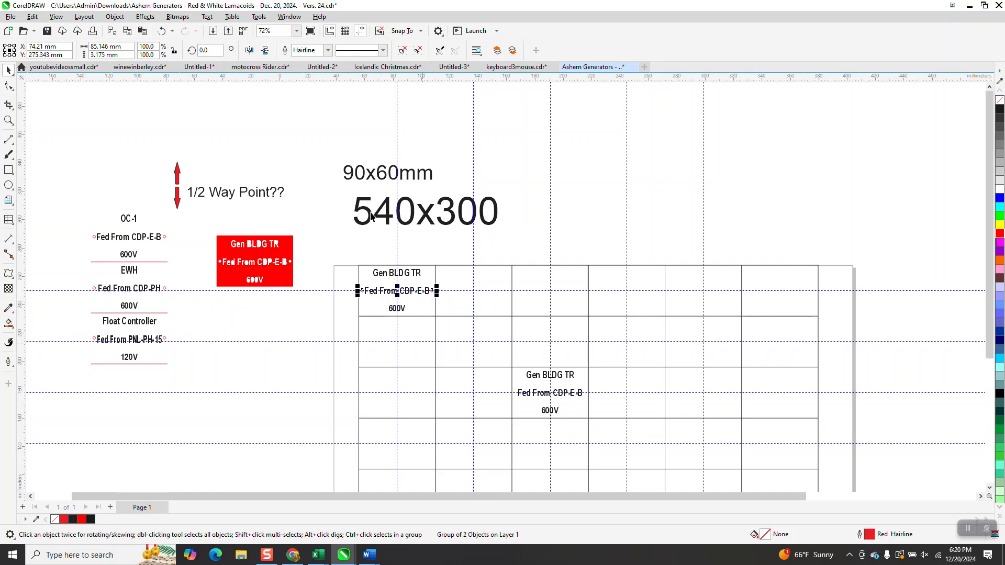
left_click(421, 139)
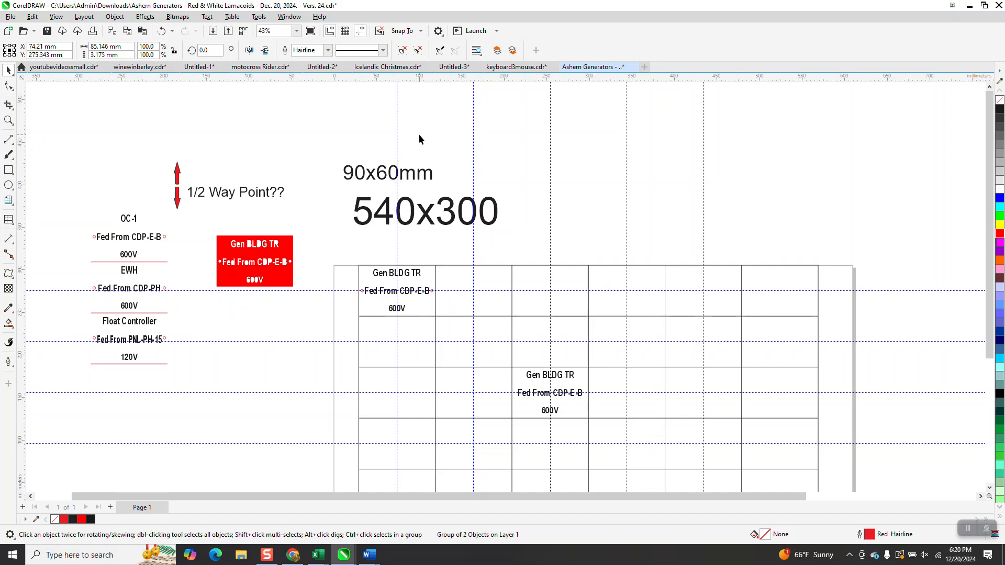
type("60")
key("Return")
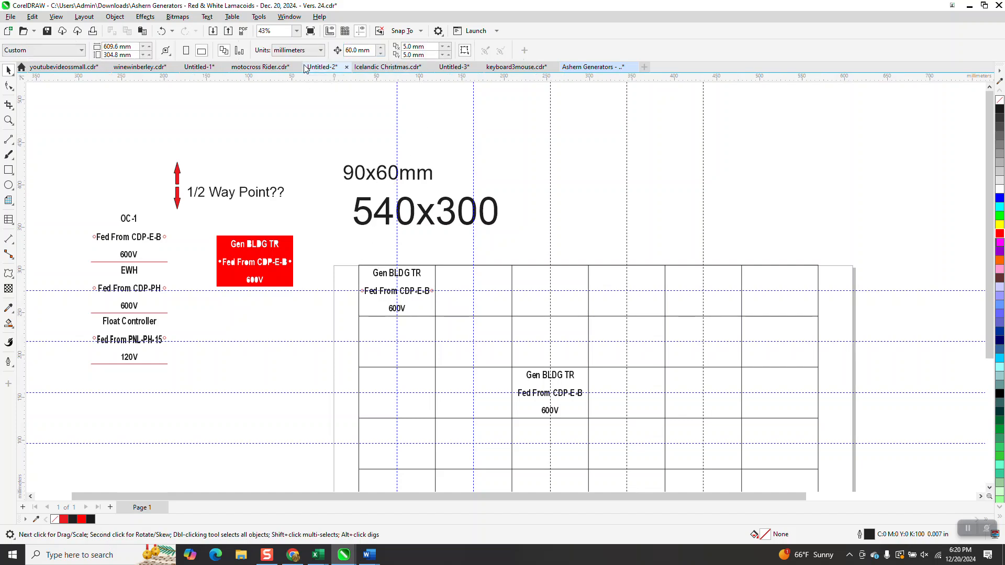
left_click(433, 295)
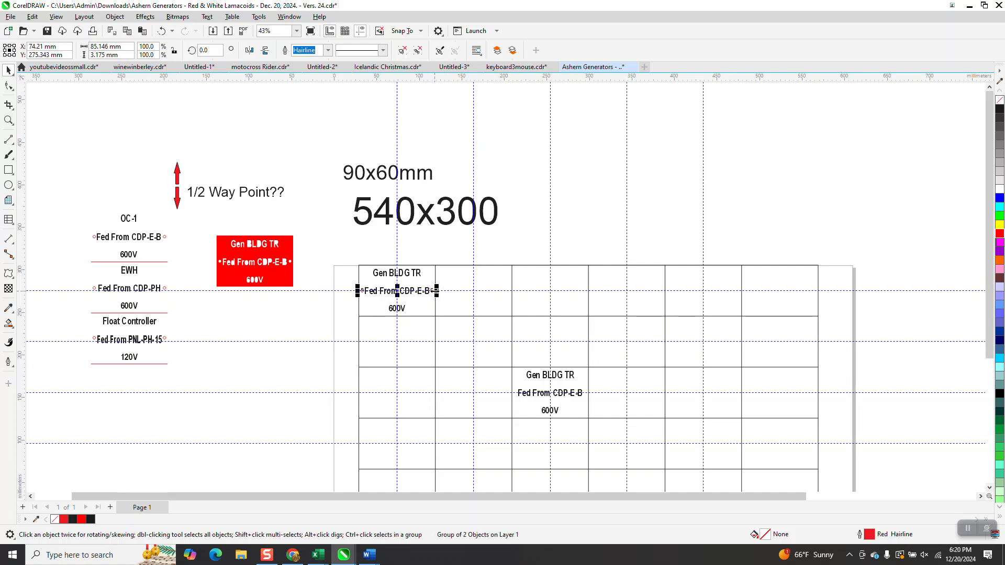
key("Down")
key("Down")
key("Down")
key("Down")
Step: Move the Gen BLDG TR labels out of the first cell and the third row's third cell to empty space outside the grid
scroll(393, 267, "down", 2)
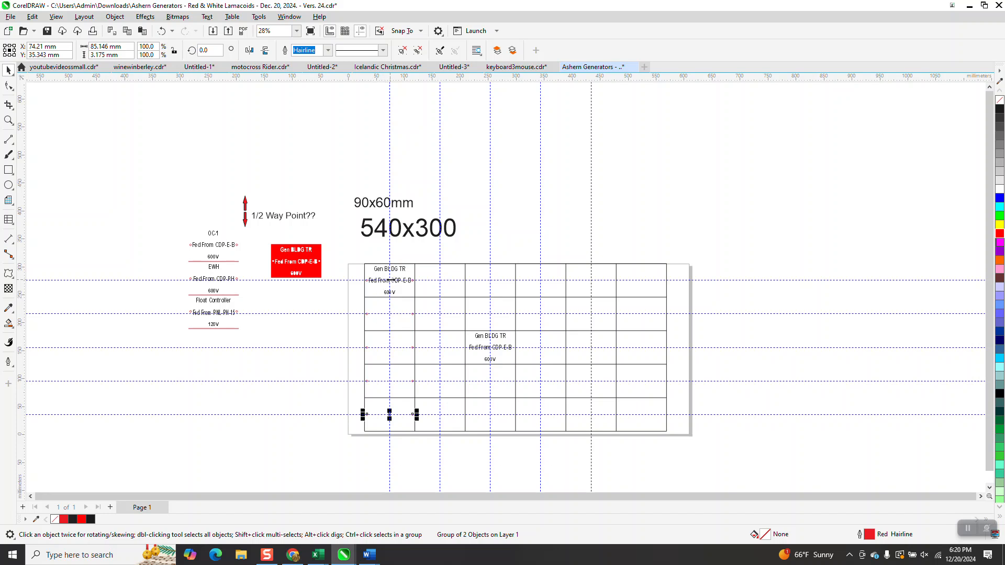
left_click_drag(393, 272, 341, 160)
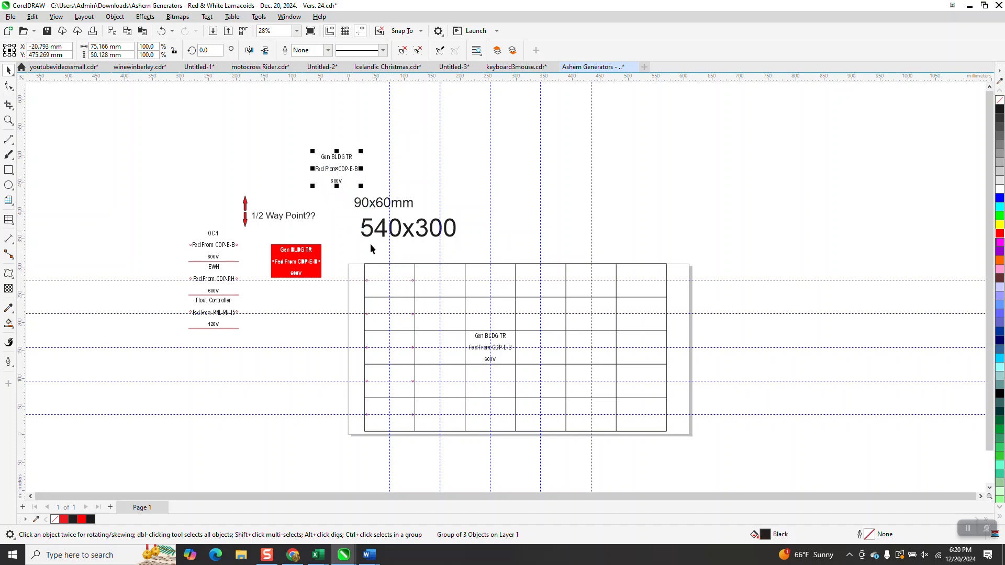
left_click(8, 119)
left_click_drag(359, 259, 502, 465)
left_click(9, 70)
left_click_drag(634, 246, 133, 239)
left_click_drag(370, 126, 493, 405)
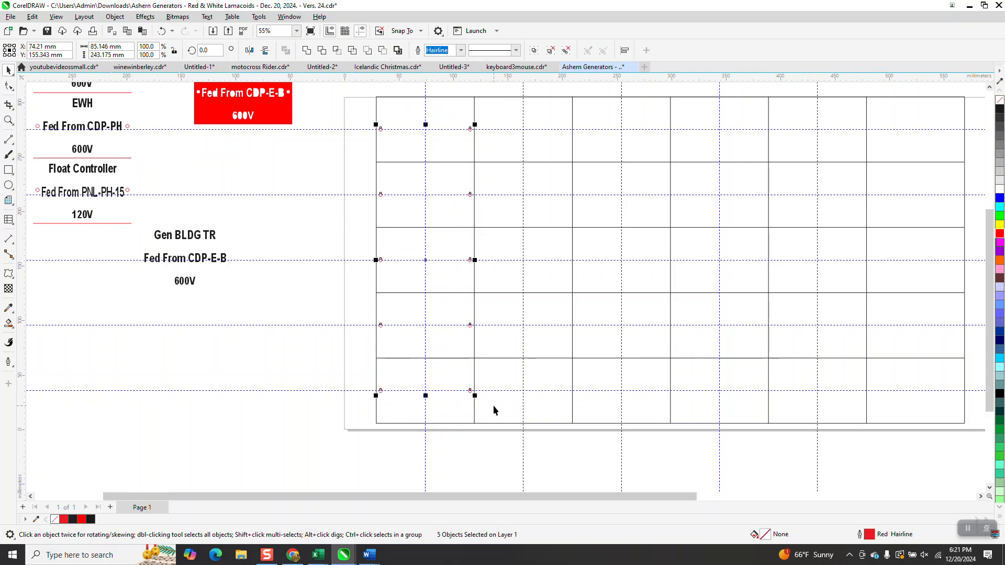
key("Right")
key("Up")
left_click(493, 405)
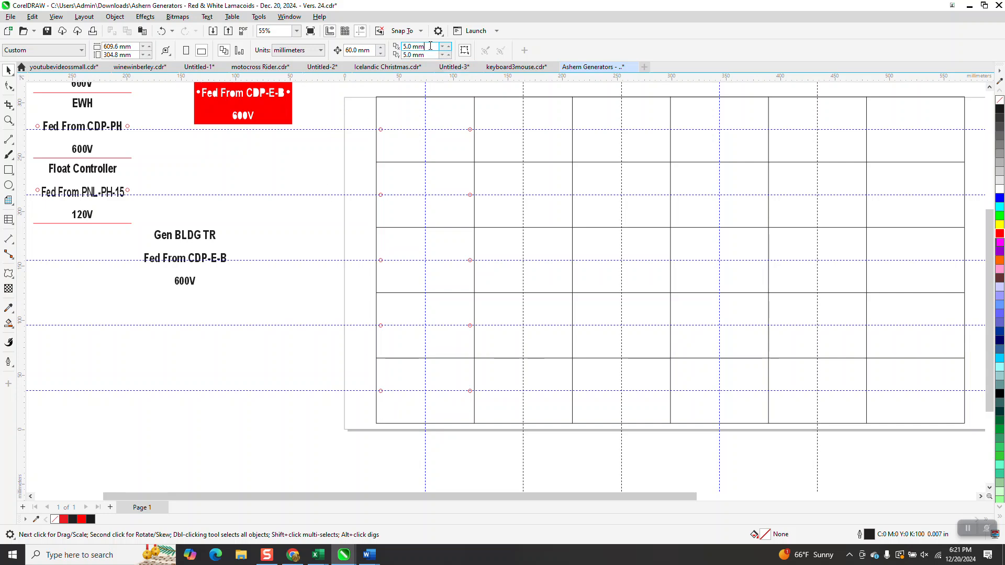
Step: Set both duplicate offsets to 0 mm and the nudge distance to 90 mm
left_click_drag(427, 47, 357, 63)
type("0")
key("Tab")
type("0")
key("Return")
left_click_drag(372, 51, 321, 64)
type("90")
key("Return")
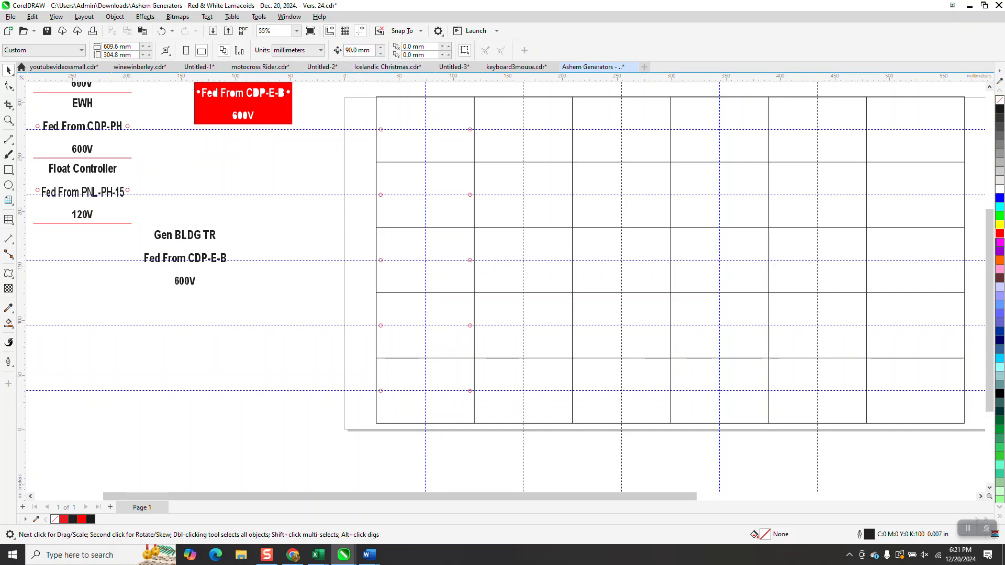
Step: Group the first column's five hole pairs and duplicate the group across the remaining five columns at 90 mm spacing
left_click_drag(353, 129, 484, 409)
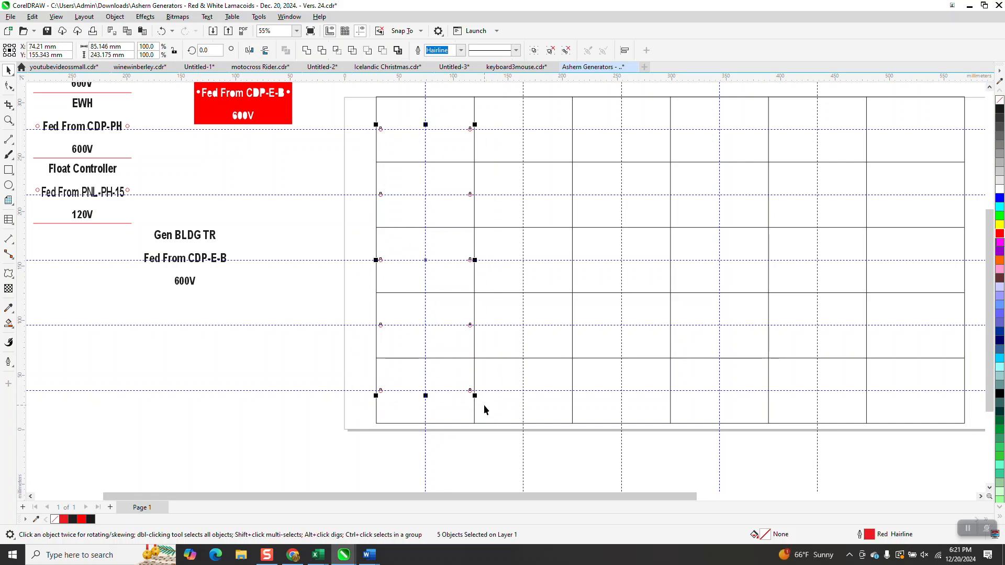
key("ctrl+g")
key("Right")
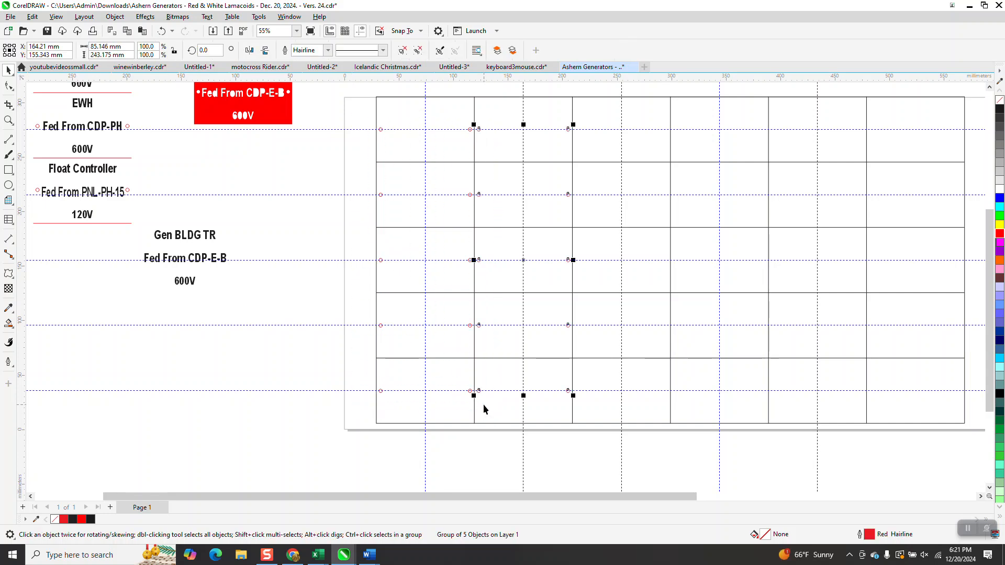
key("ctrl+d")
key("ctrl+d")
key("ctrl+d")
key("ctrl+d")
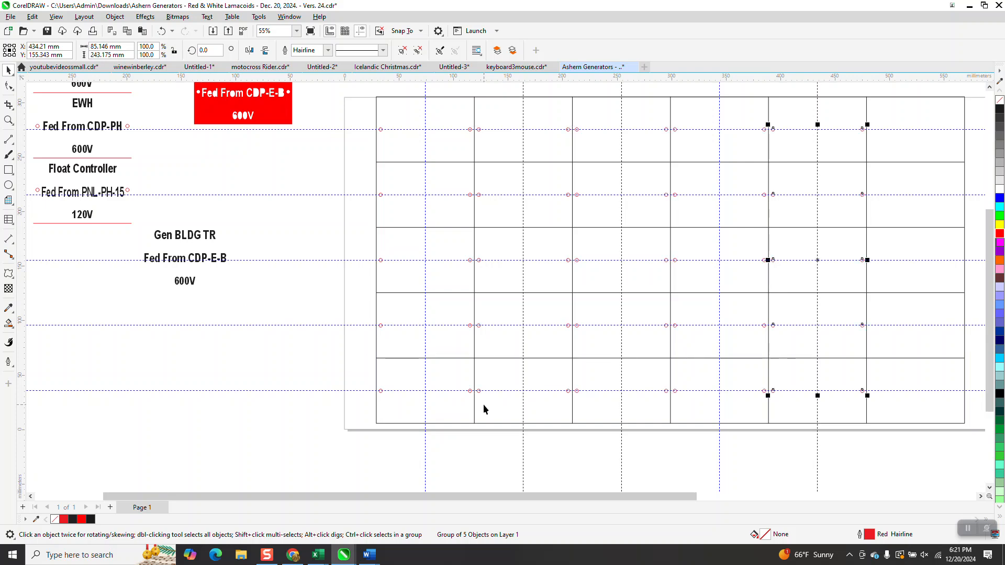
left_click(253, 227)
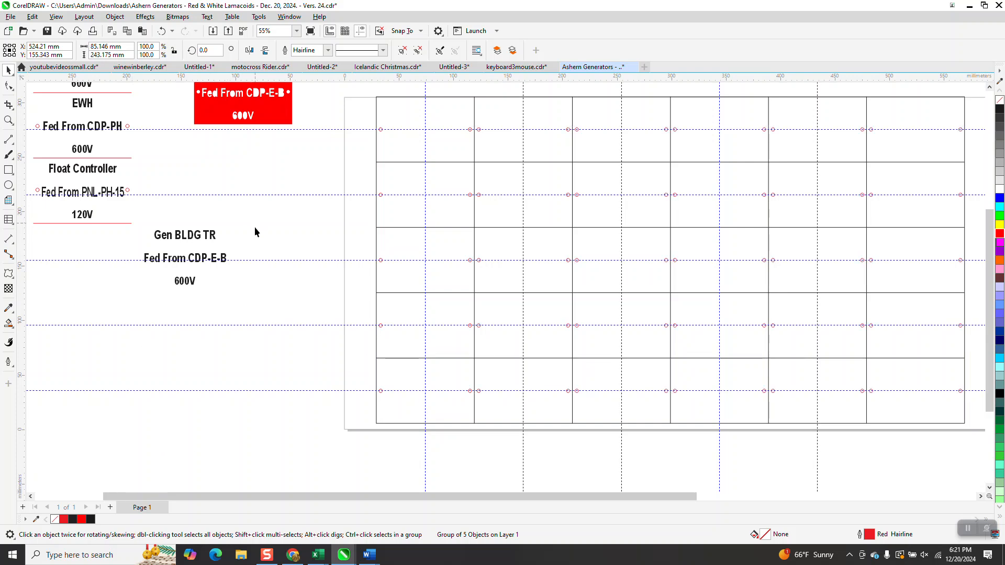
Step: Move the Gen BLDG TR label into the grid's first cell and centre it where the guidelines cross
left_click(191, 256)
left_click_drag(190, 260, 429, 138)
left_click(9, 120)
left_click_drag(366, 78, 466, 284)
left_click(8, 71)
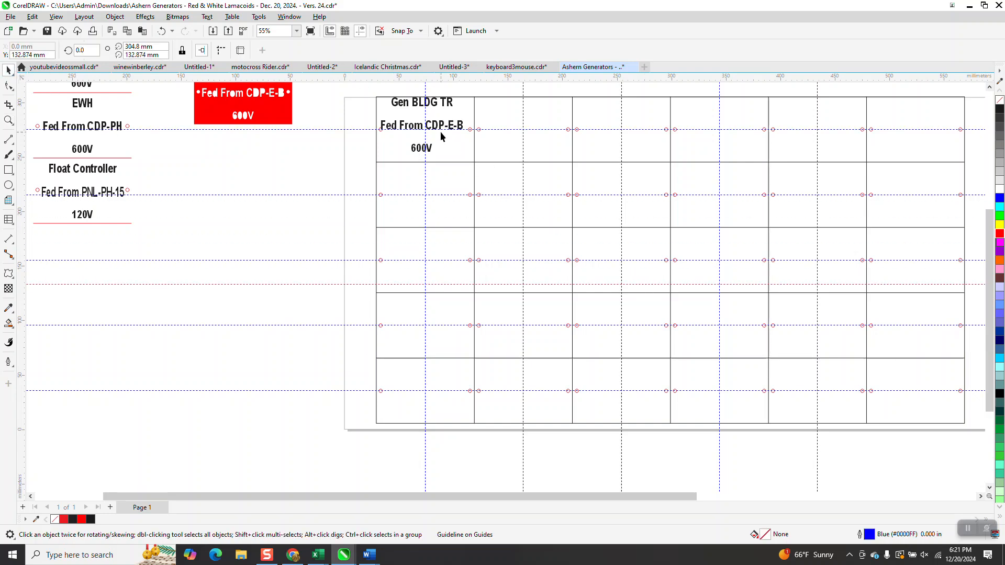
left_click(439, 129)
left_click_drag(427, 125, 431, 130)
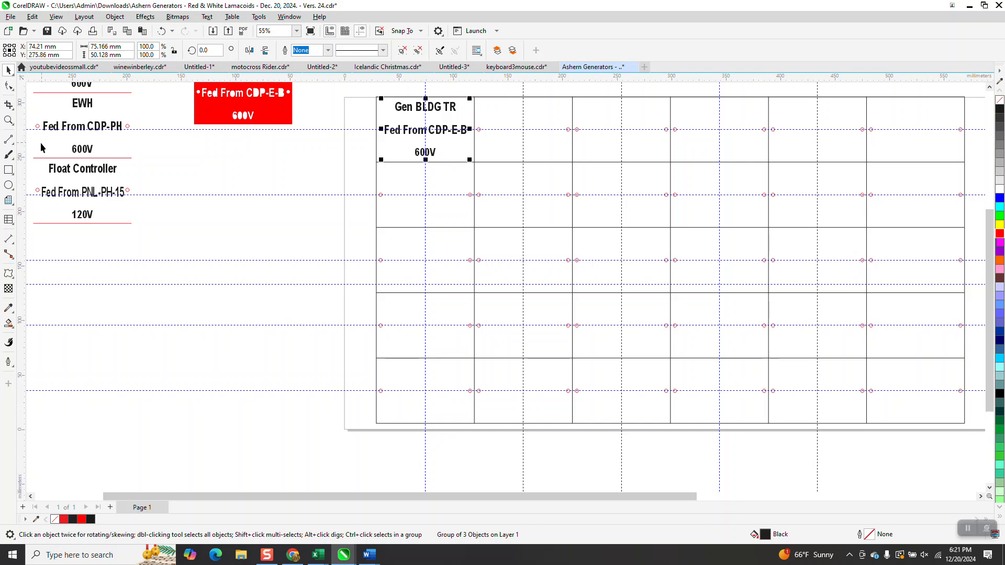
Step: Delete the two red hole circles on either side of the Float Controller label's middle line
left_click(127, 190)
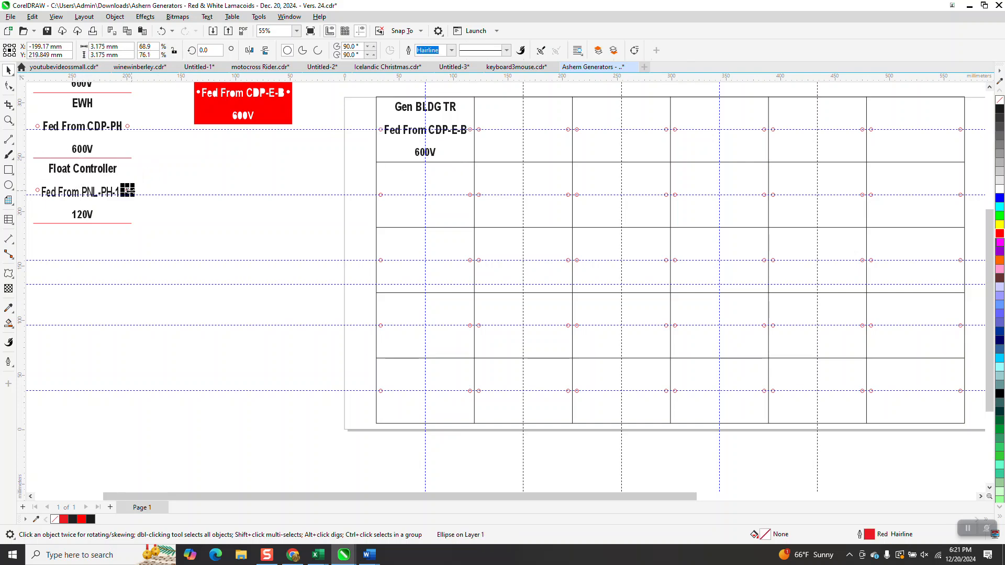
key("Delete")
left_click(37, 190)
key("Delete")
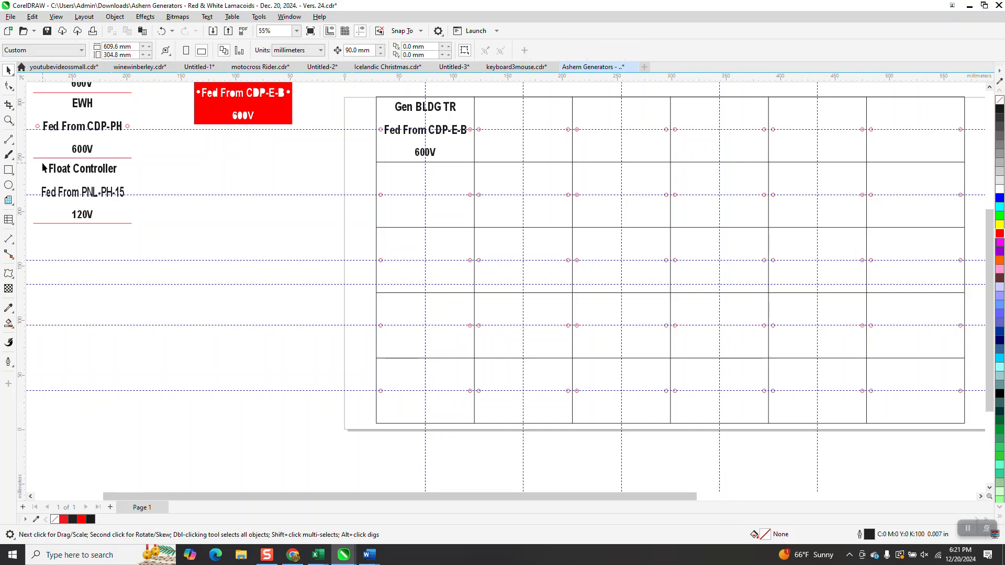
Step: Group the three Float Controller text lines and move them onto the guideline crossing in the third row's third cell
left_click_drag(40, 160, 145, 222)
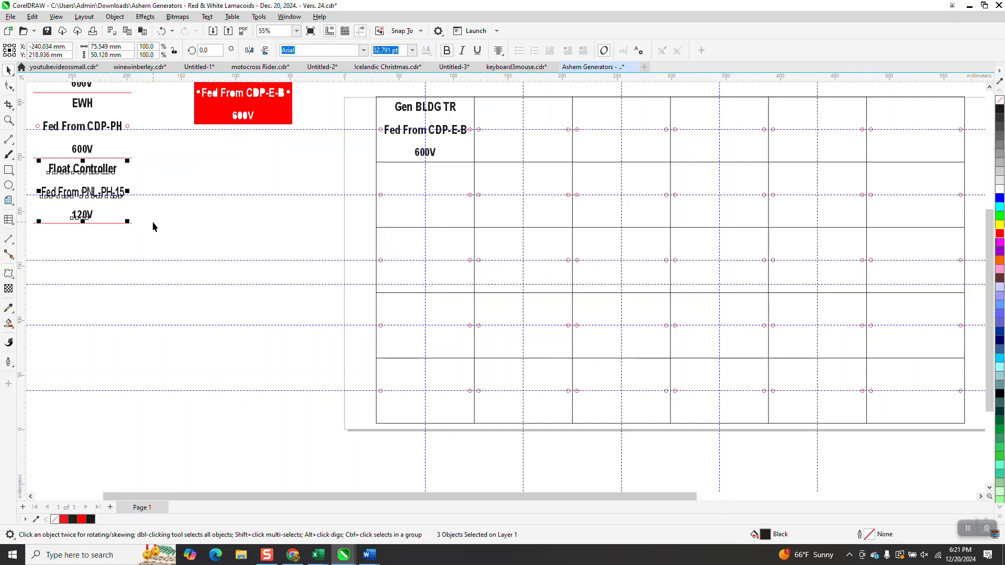
key("ctrl+g")
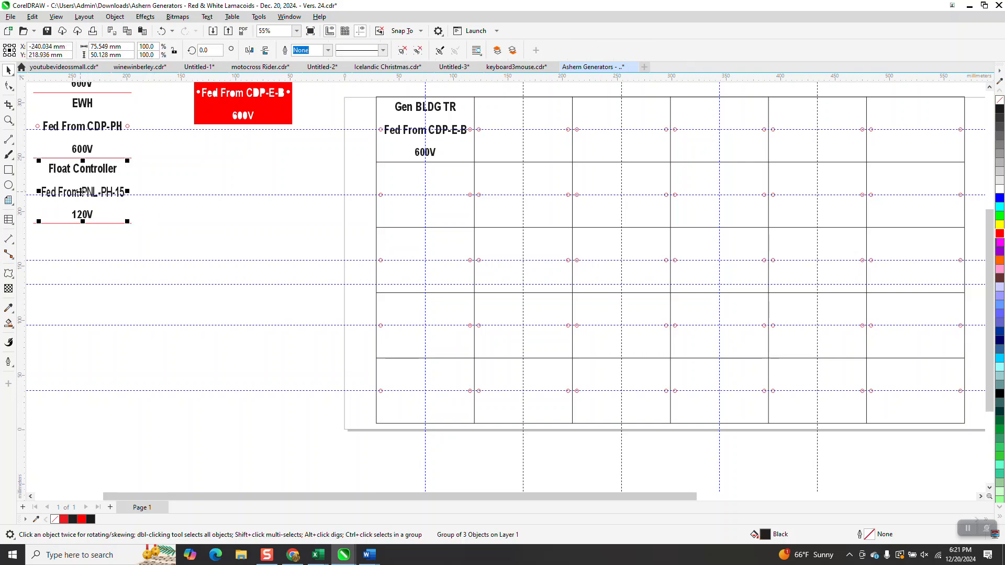
left_click_drag(83, 191, 621, 262)
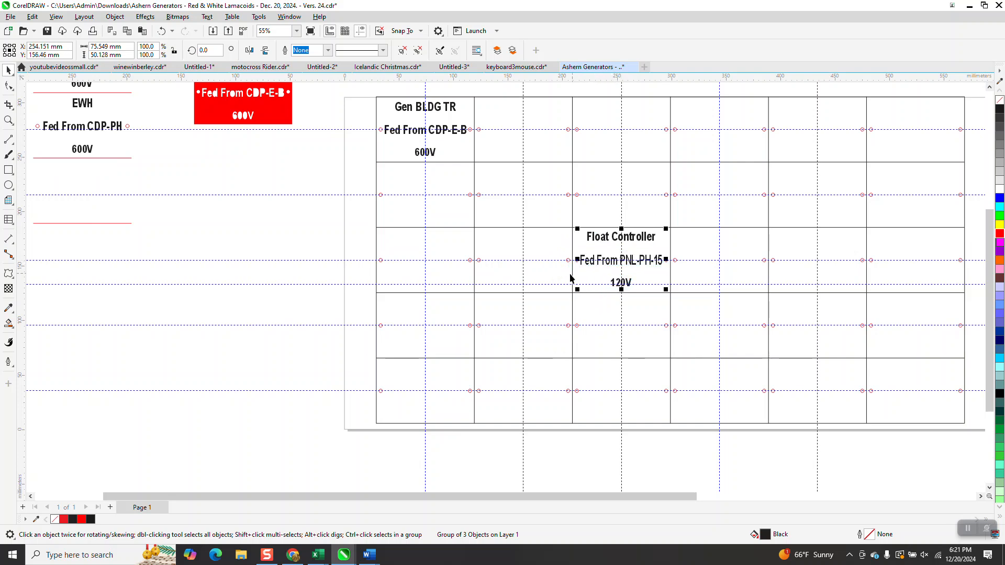
left_click(238, 236)
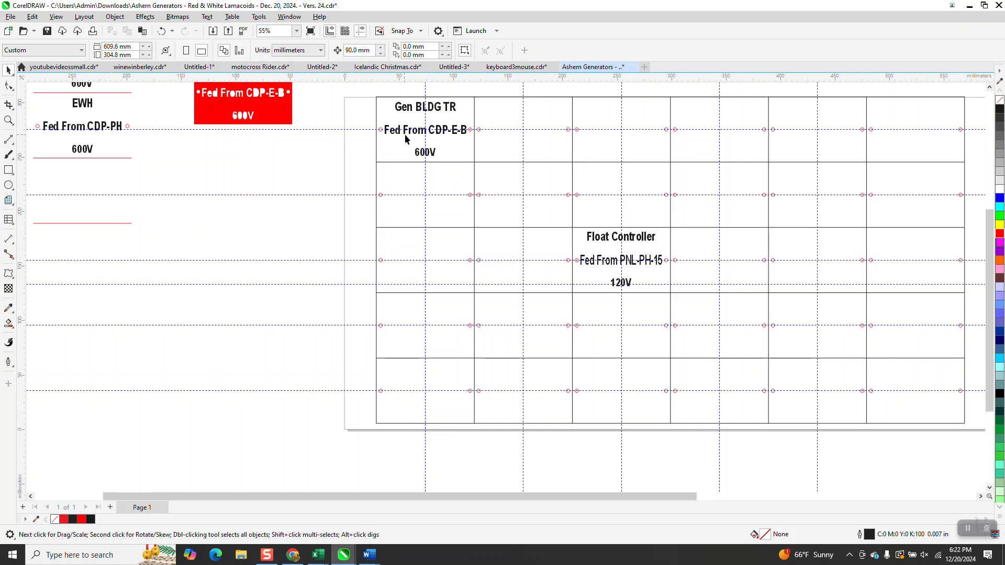
Step: Draw a rectangle about 88 x 62 mm in the empty space between the label list and the grid
left_click(475, 156)
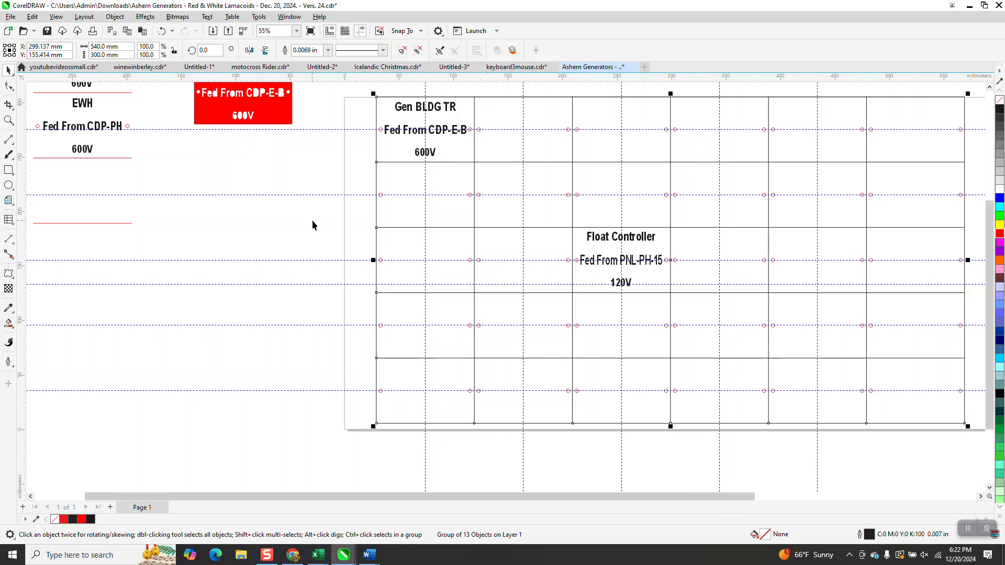
scroll(312, 222, "down", 2)
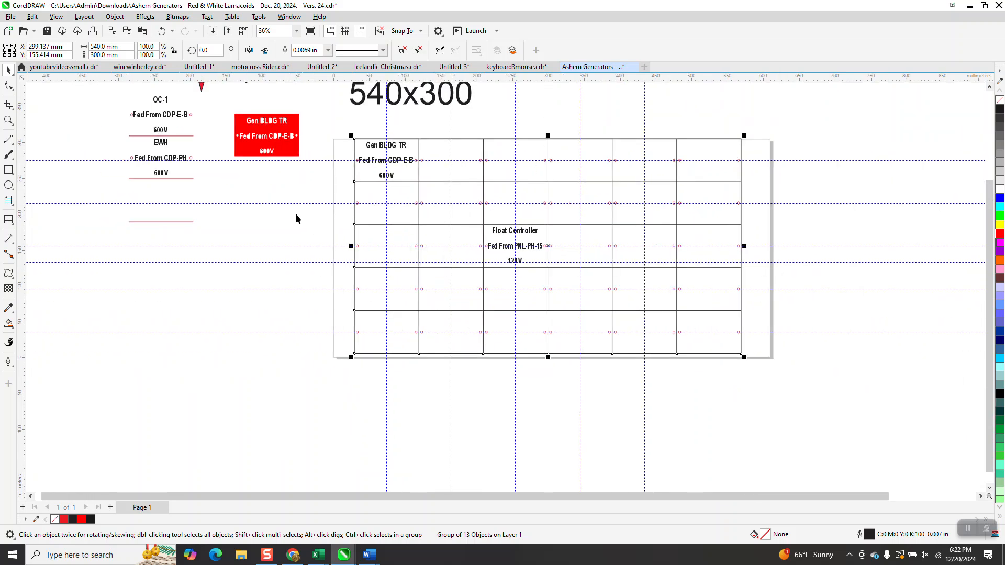
left_click(8, 170)
left_click_drag(300, 210, 237, 255)
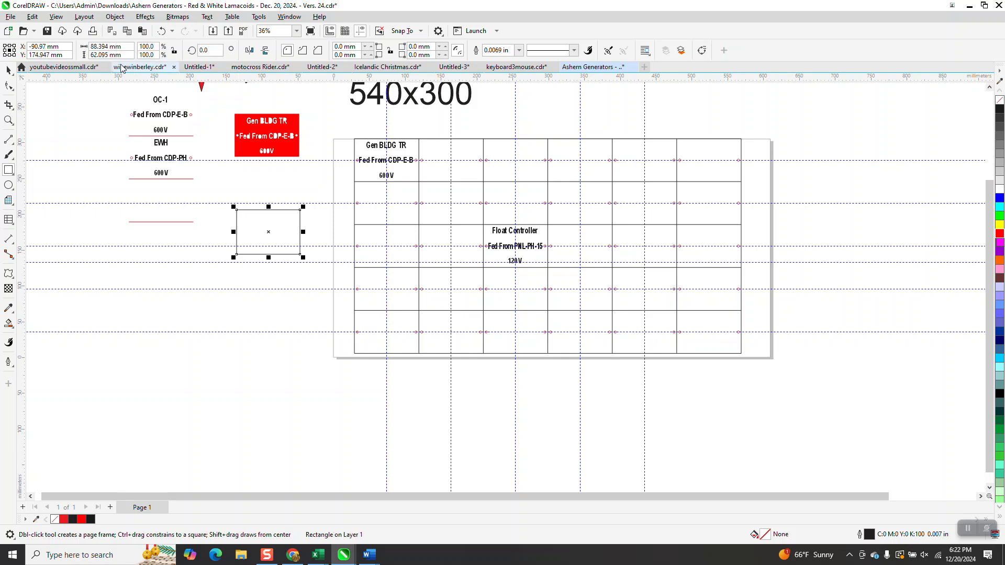
Step: Set the rectangle's size to 90 mm wide and 60 mm high
left_click_drag(125, 47, 51, 68)
type("90")
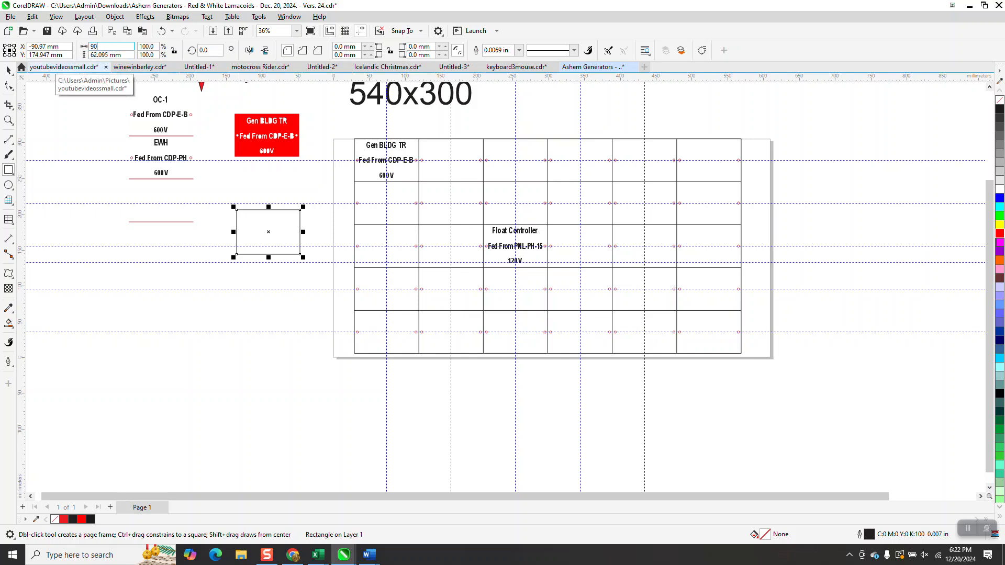
key("Tab")
type("6")
key("Return")
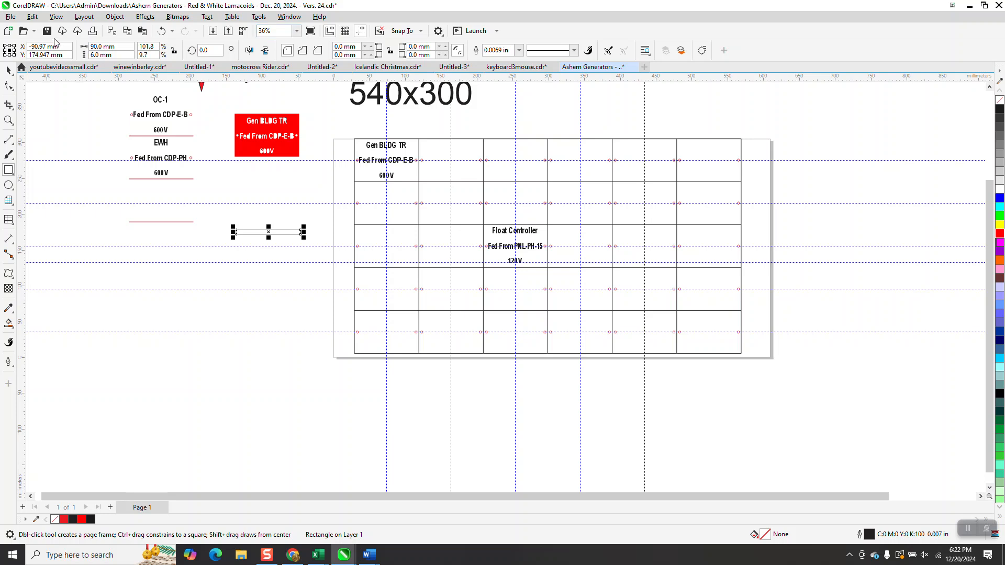
left_click_drag(115, 54, 69, 62)
type("6")
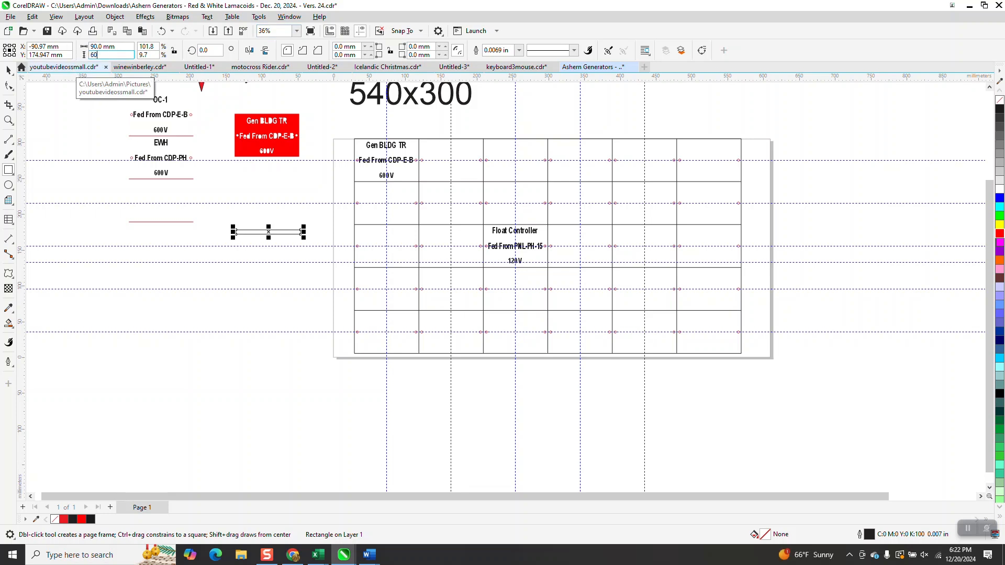
type("0")
key("Return")
Step: Centre the grouped Float Controller text horizontally and vertically inside the empty 90 x 60 mm rectangle
left_click(8, 70)
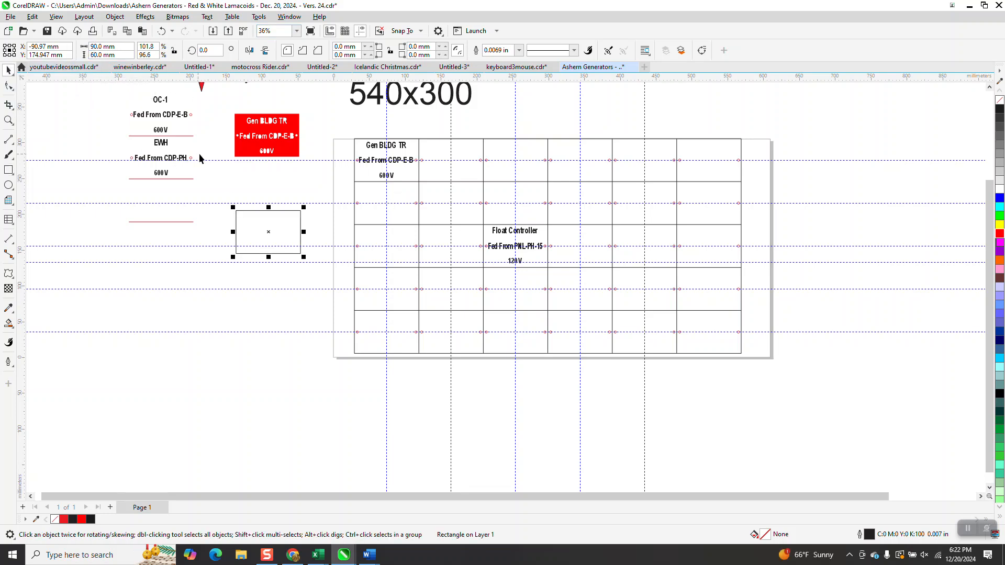
left_click(533, 232)
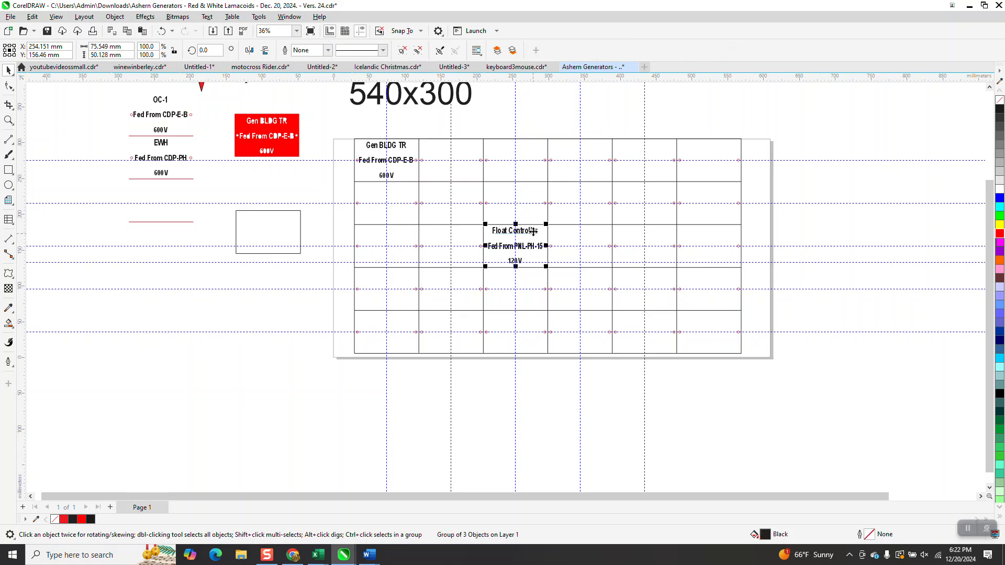
left_click(292, 238, "shift")
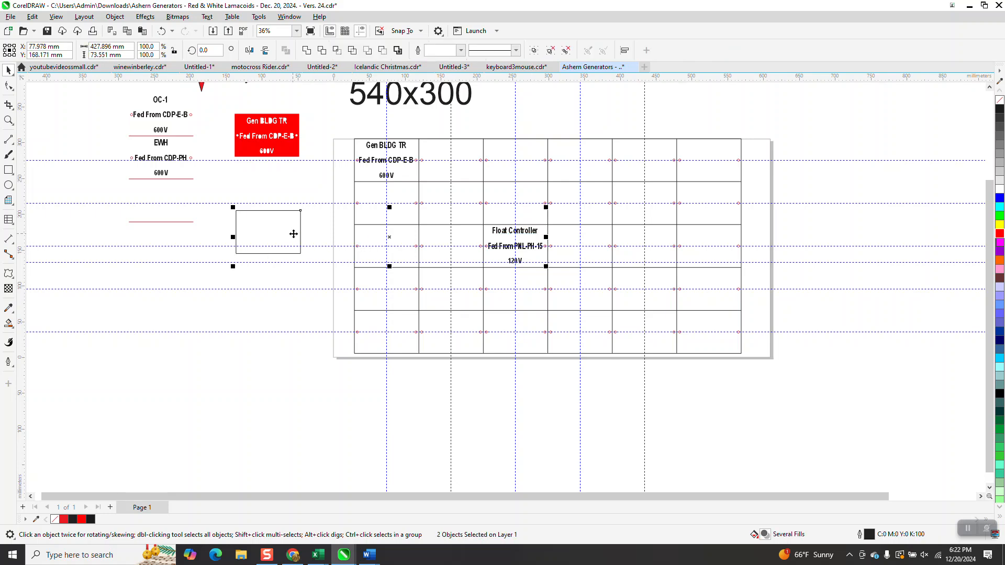
key("e")
key("c")
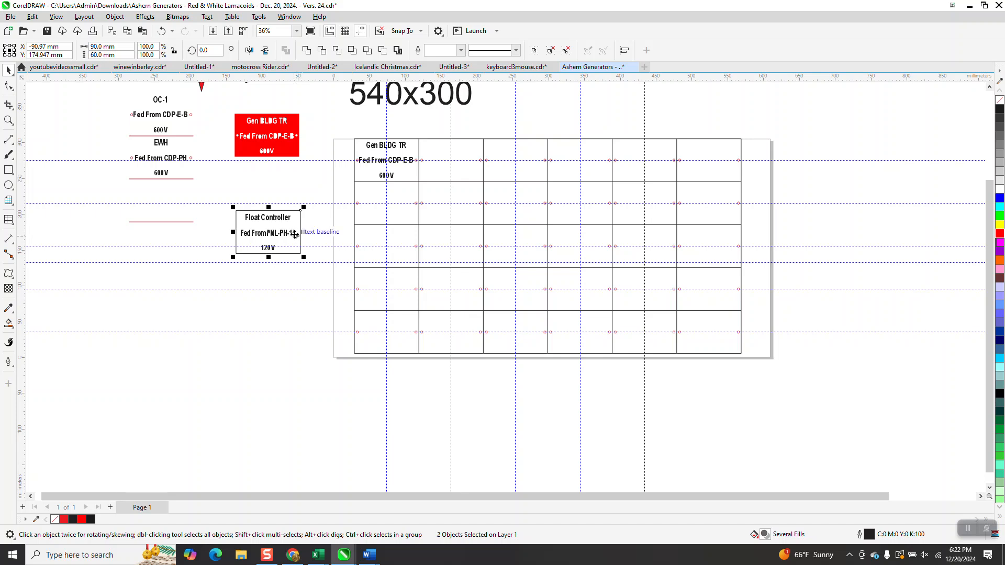
Step: Ungroup the 540 x 300 mm grid into its separate lines
left_click(354, 177)
left_click(356, 179)
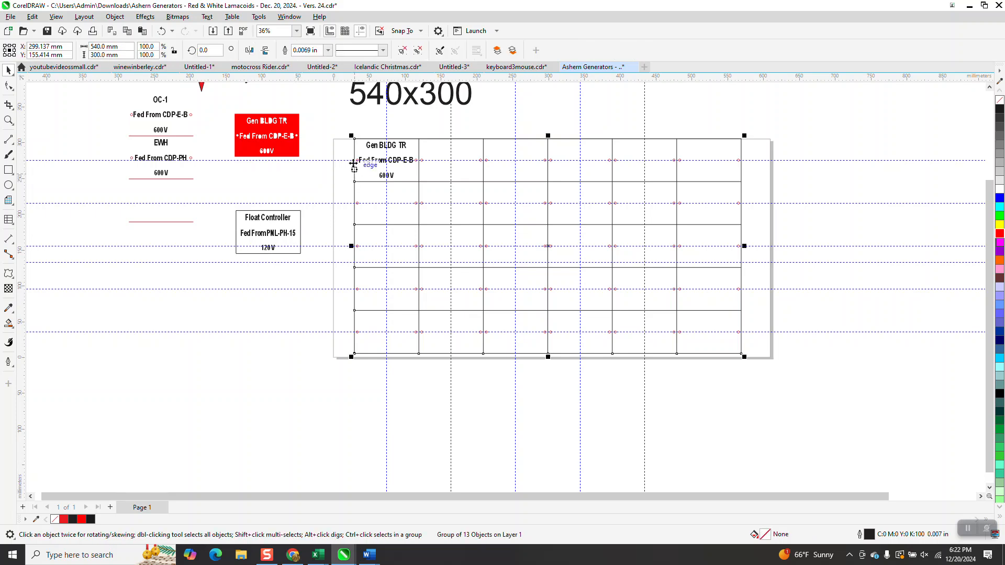
left_click(114, 17)
mouse_move(141, 199)
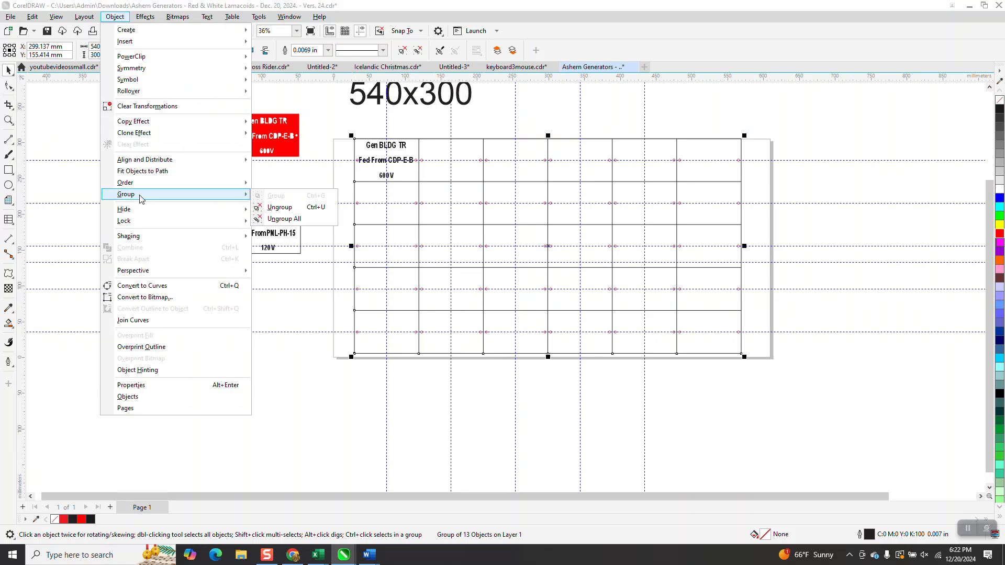
left_click(287, 207)
left_click(349, 151)
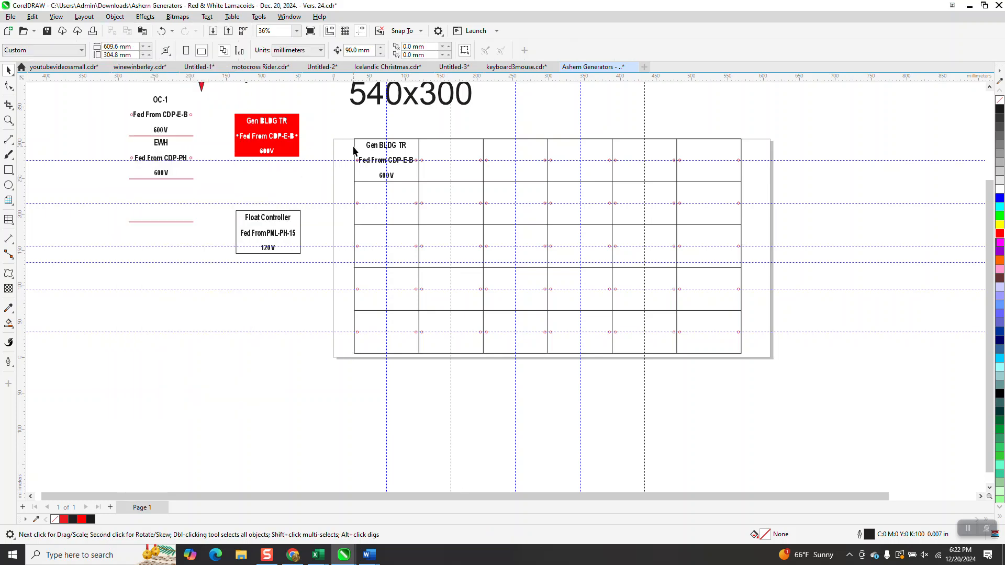
Step: Move the grid's left border line about 14 mm outward and undo the move
left_click(355, 153)
key("F10")
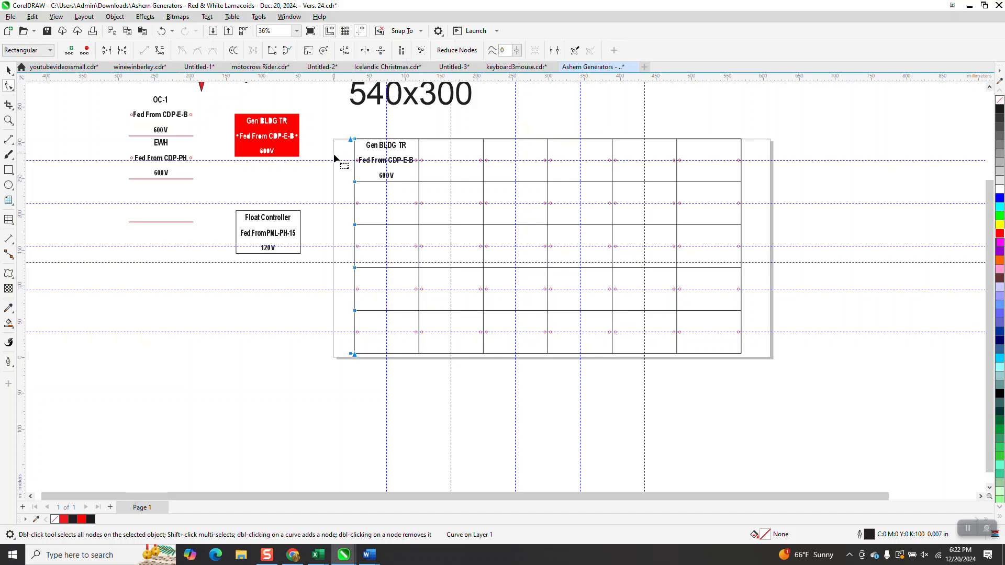
left_click(8, 70)
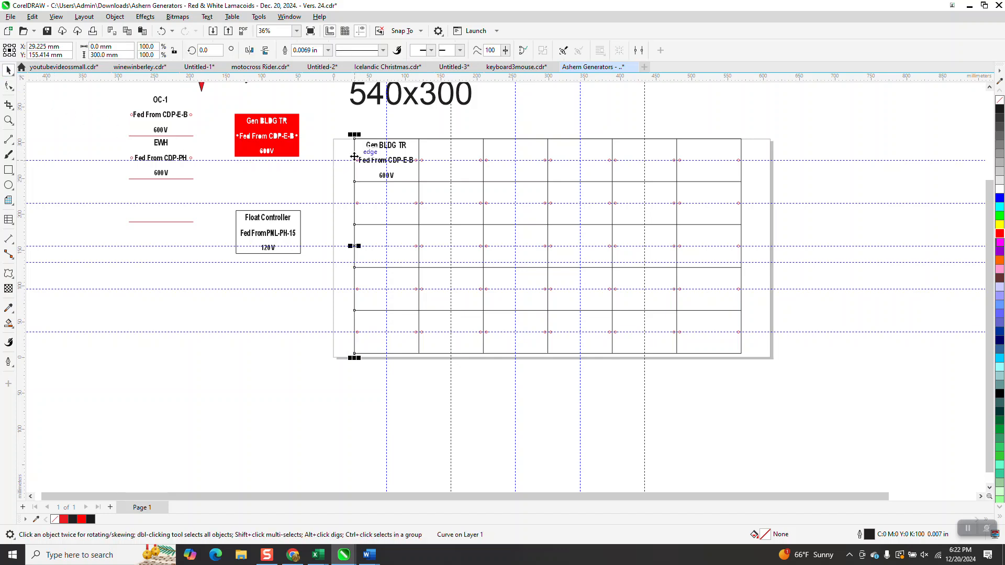
left_click_drag(355, 160, 345, 160)
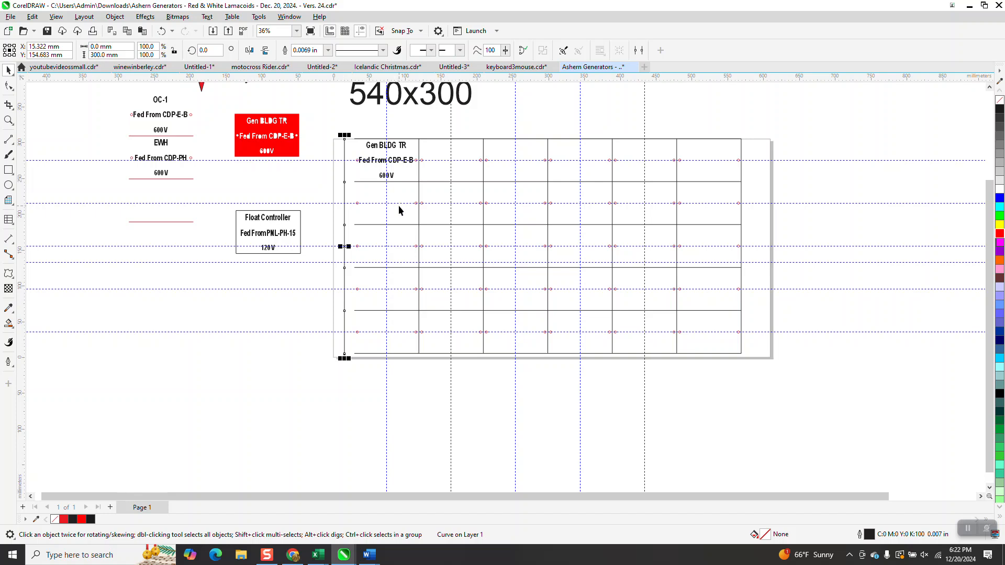
left_click(8, 120)
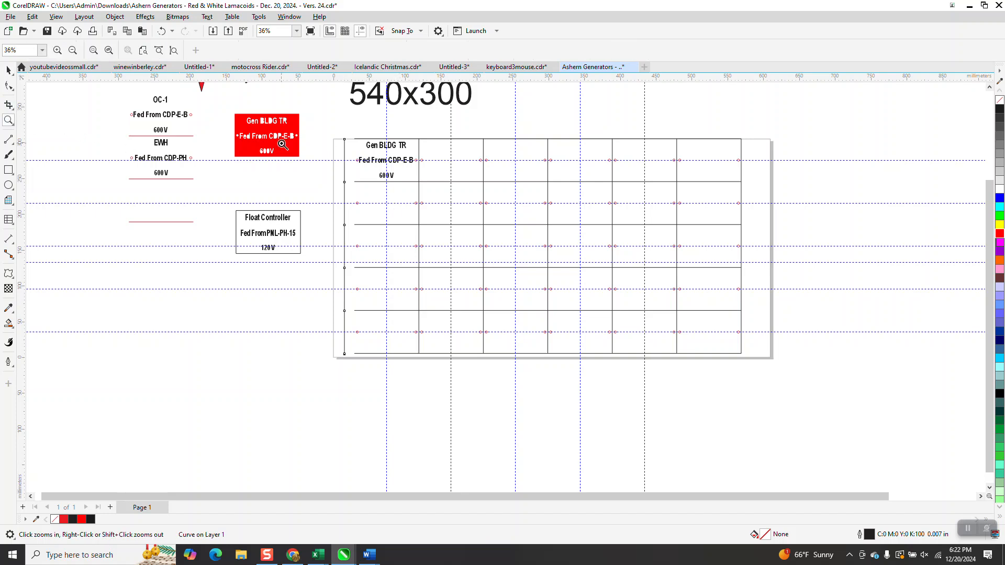
left_click(161, 31)
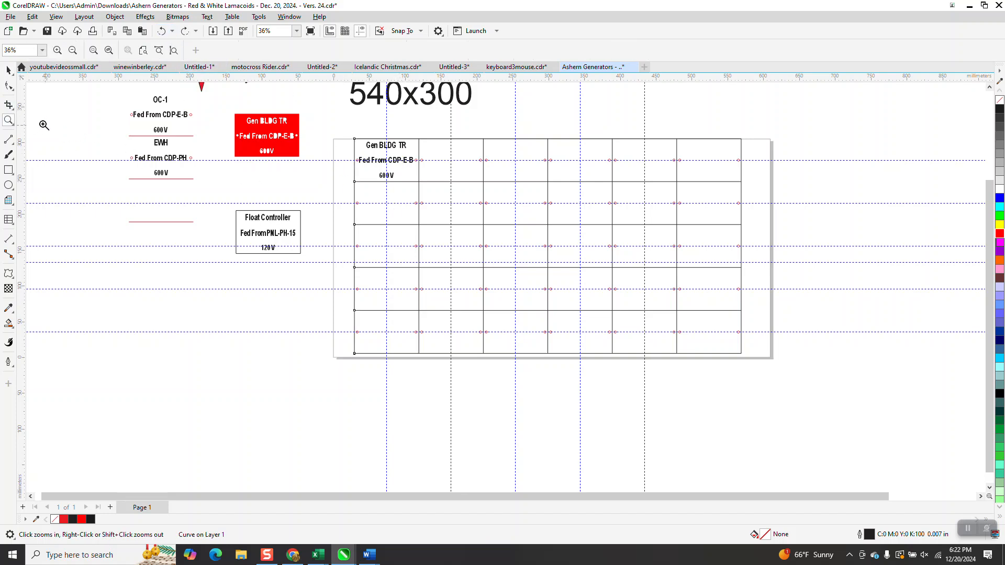
left_click_drag(341, 128, 554, 423)
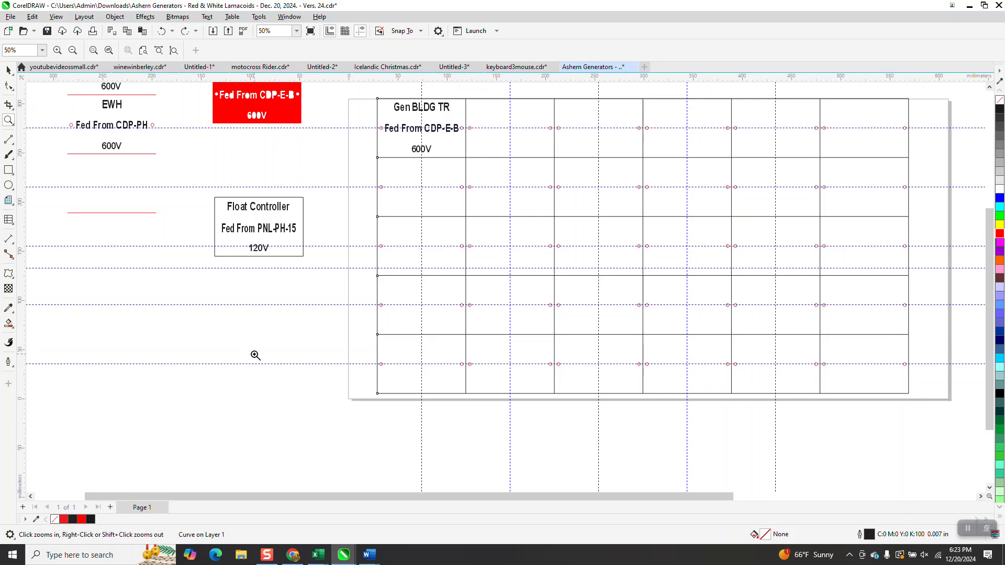
left_click(341, 202)
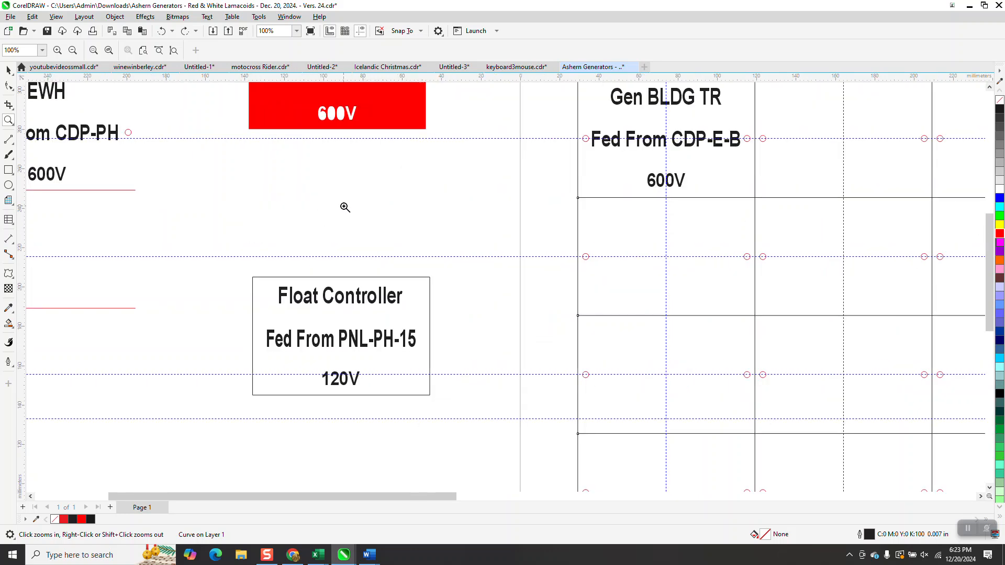
scroll(371, 243, "down", 3)
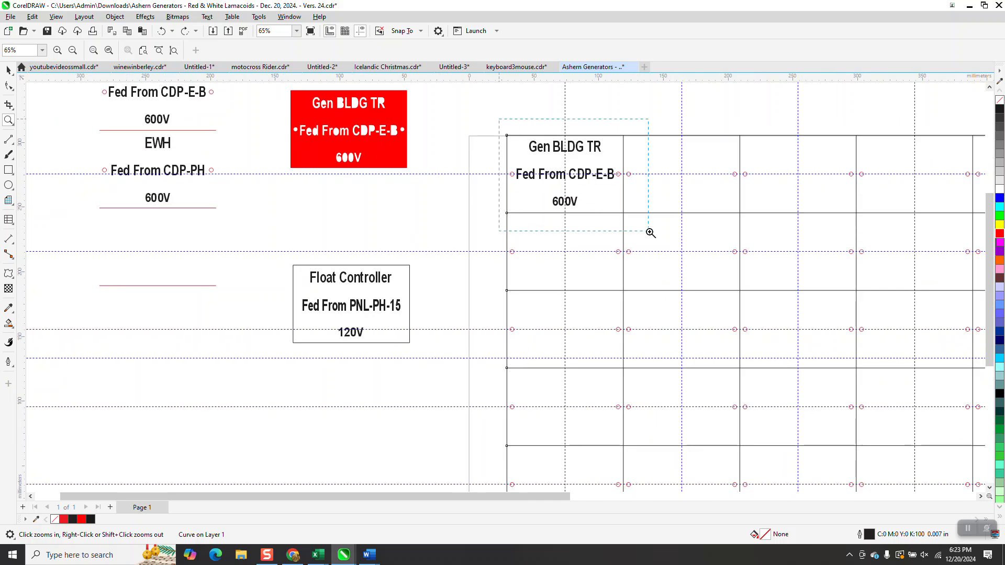